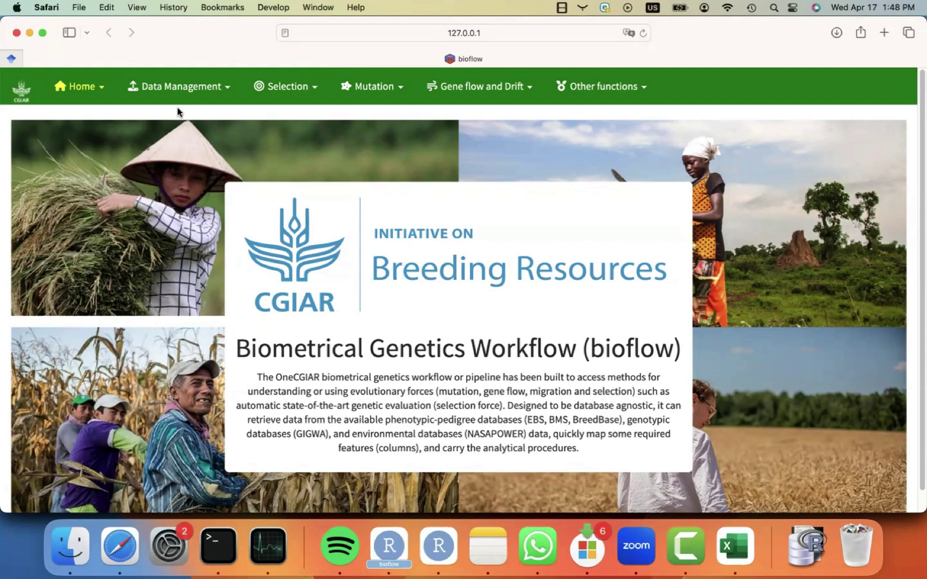
Glance through the Data Management and Selection menus without choosing anything
{"action": "left_click", "coordinate": [190, 91]}
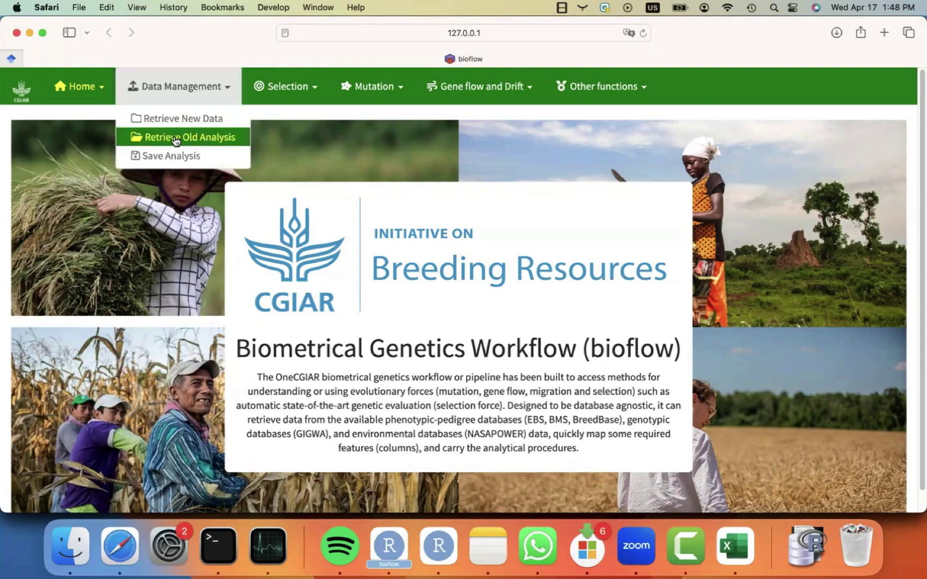
{"action": "left_click", "coordinate": [163, 193]}
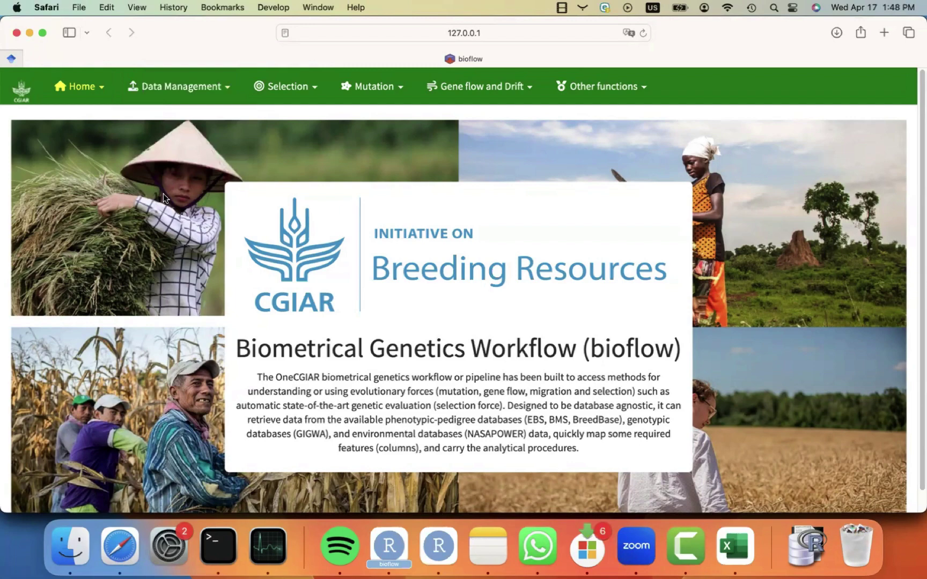
{"action": "left_click", "coordinate": [292, 93]}
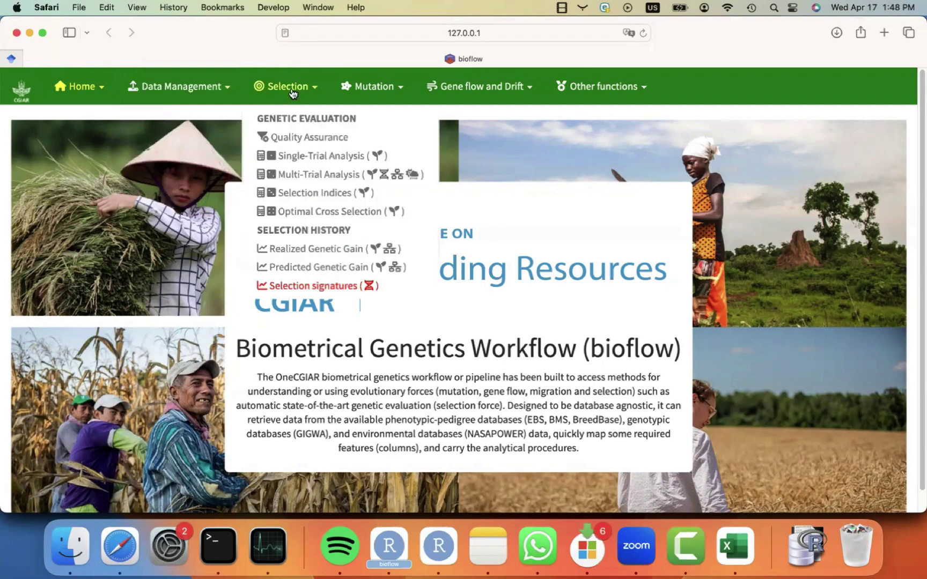
{"action": "left_click", "coordinate": [292, 93]}
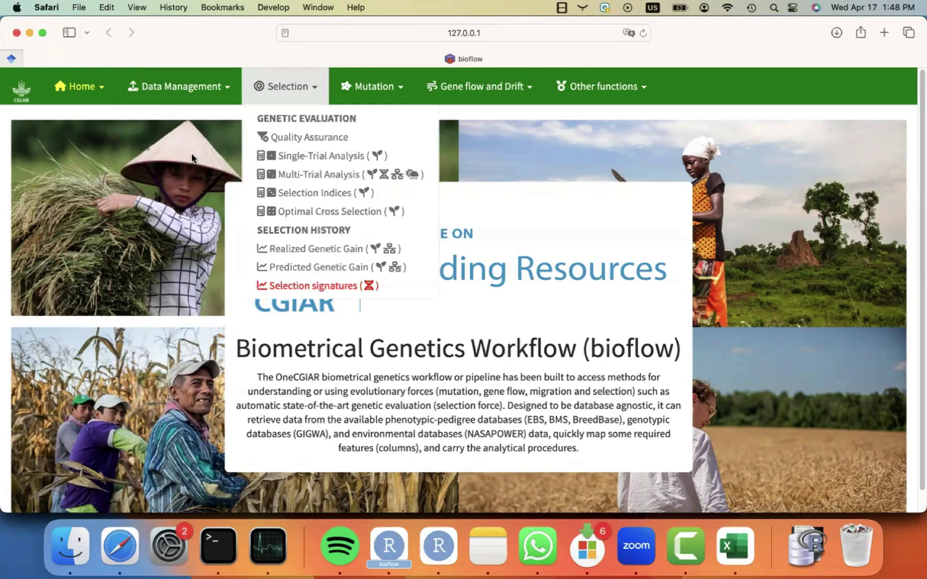
Upload example_data_upload.RData through Retrieve Old Analysis and load its objects
{"action": "left_click", "coordinate": [210, 97]}
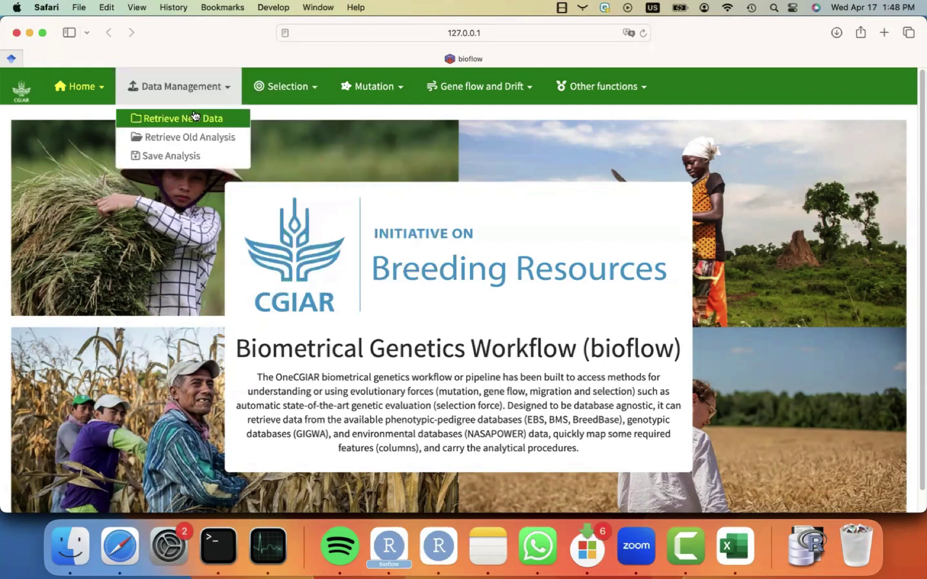
{"action": "left_click", "coordinate": [174, 134]}
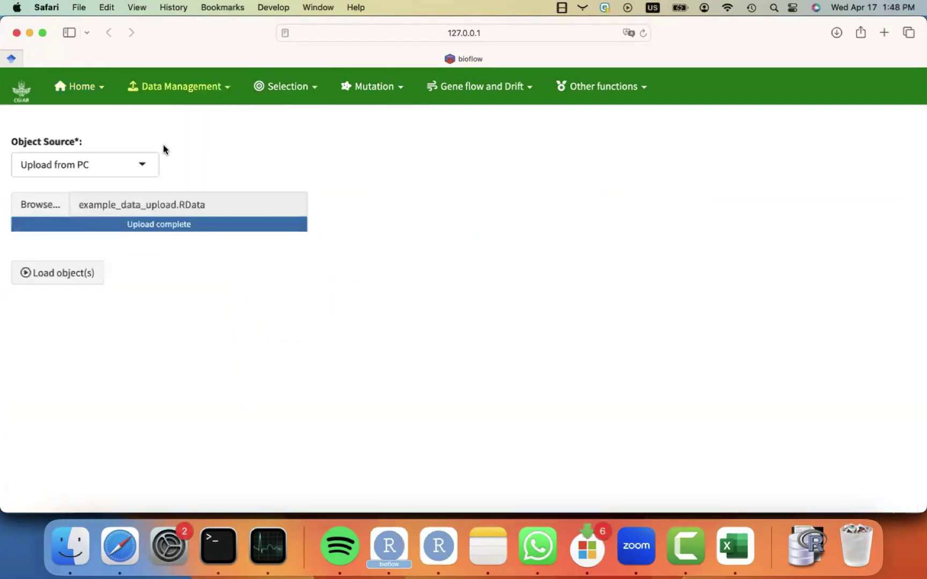
{"action": "left_click", "coordinate": [44, 211]}
{"action": "left_click", "coordinate": [358, 204]}
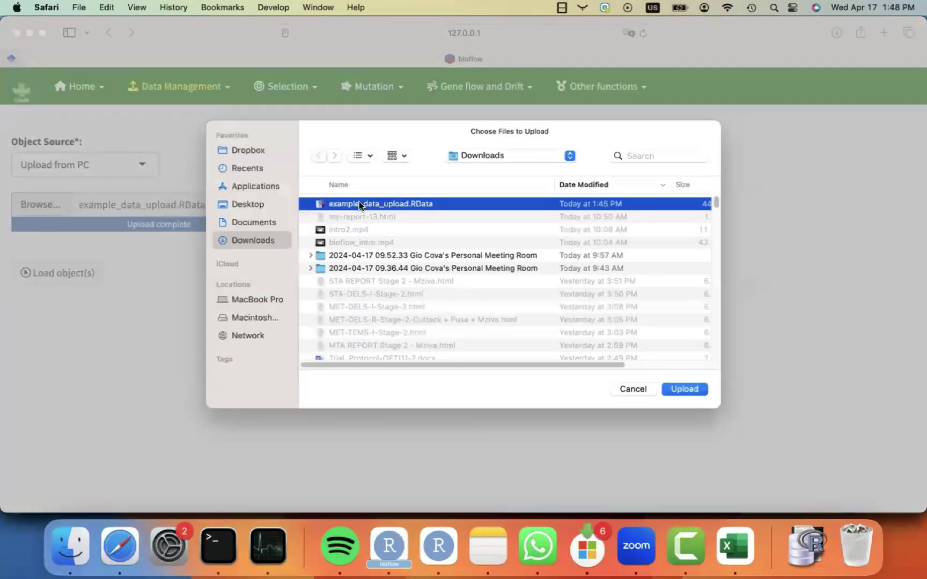
{"action": "left_click", "coordinate": [674, 388]}
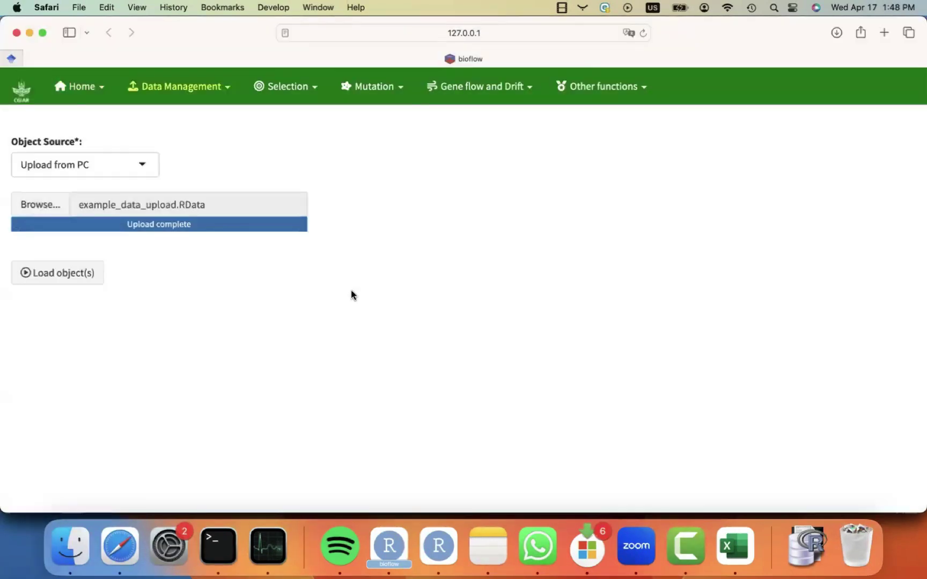
{"action": "left_click", "coordinate": [62, 276]}
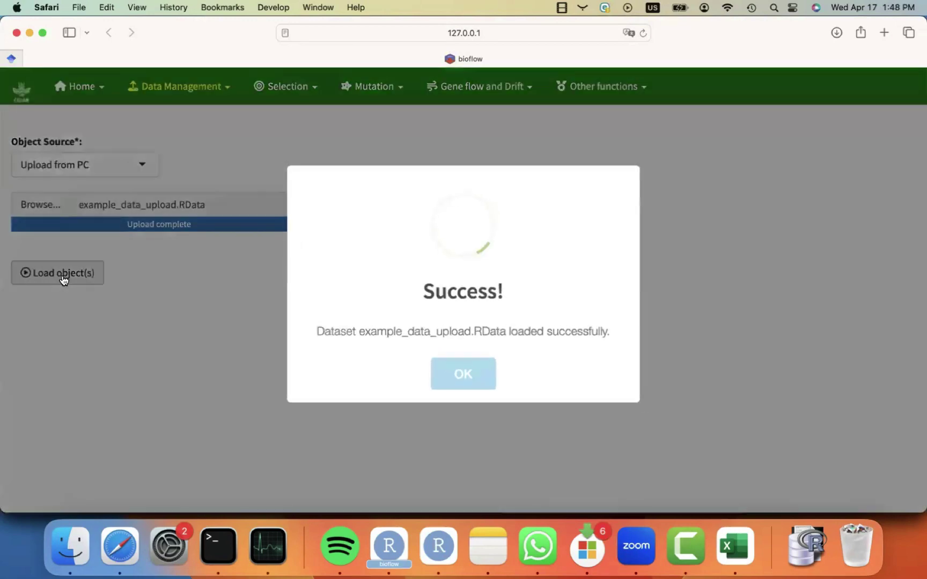
{"action": "left_click", "coordinate": [62, 276]}
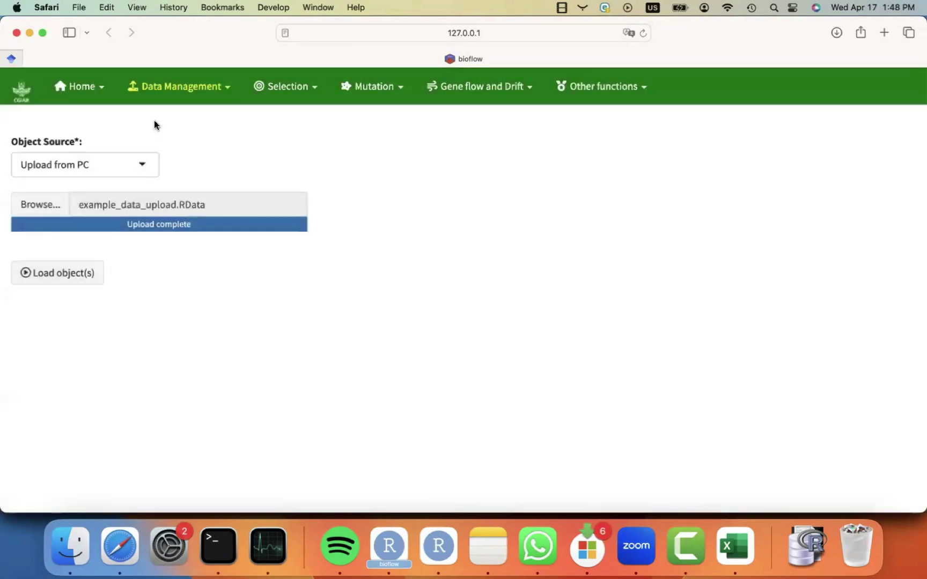
Show the Retrieve New Data Phenotypic tab, with year and location as environment columns
{"action": "left_click", "coordinate": [166, 96]}
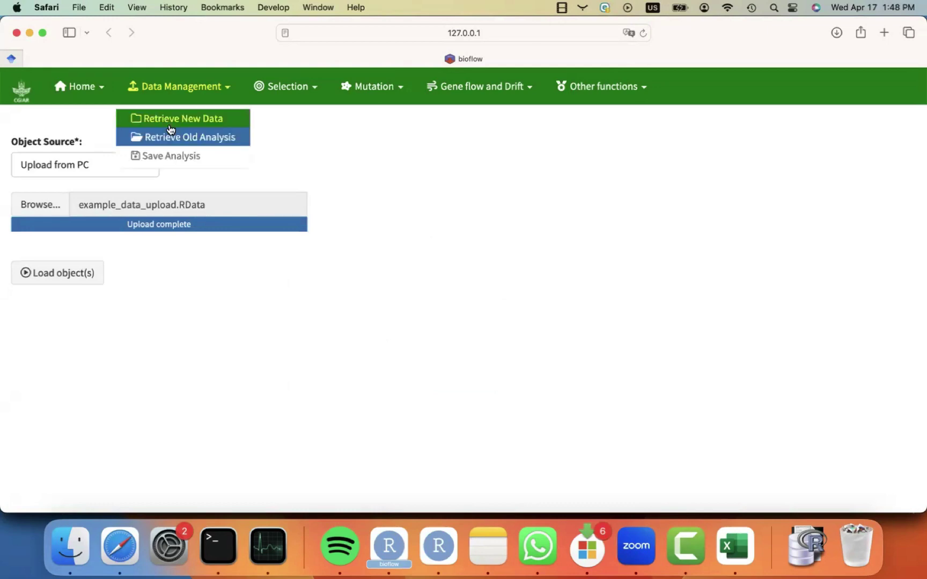
{"action": "left_click", "coordinate": [167, 122]}
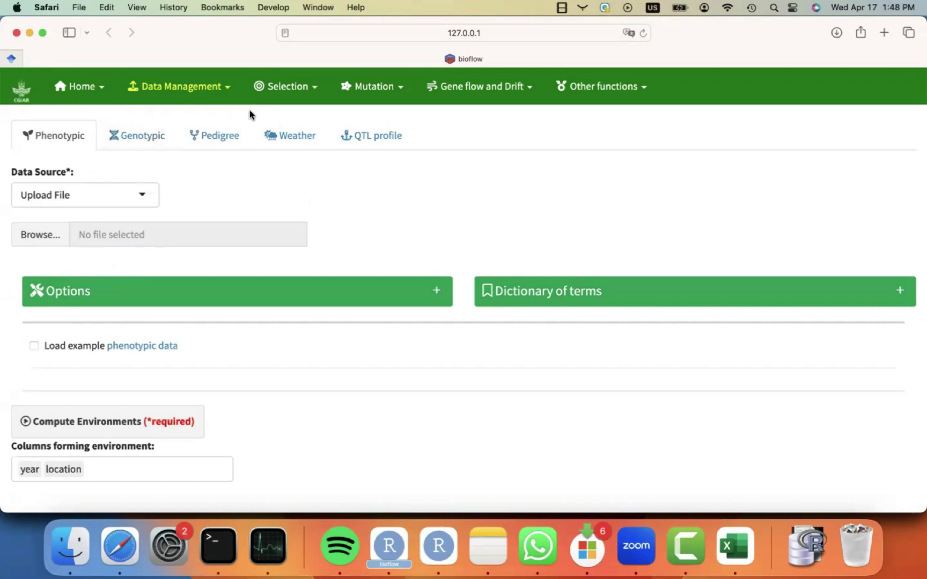
{"action": "left_click", "coordinate": [299, 93]}
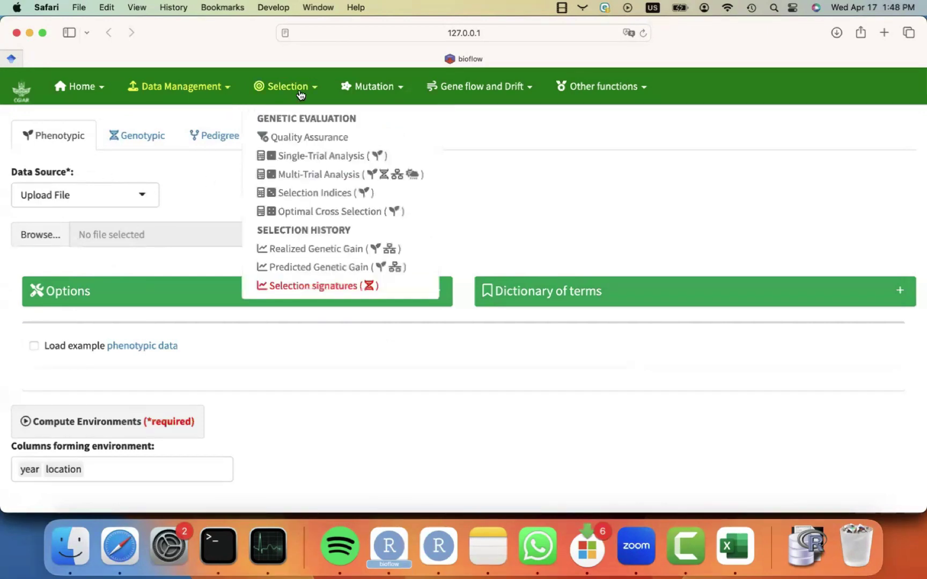
{"action": "left_click", "coordinate": [218, 166]}
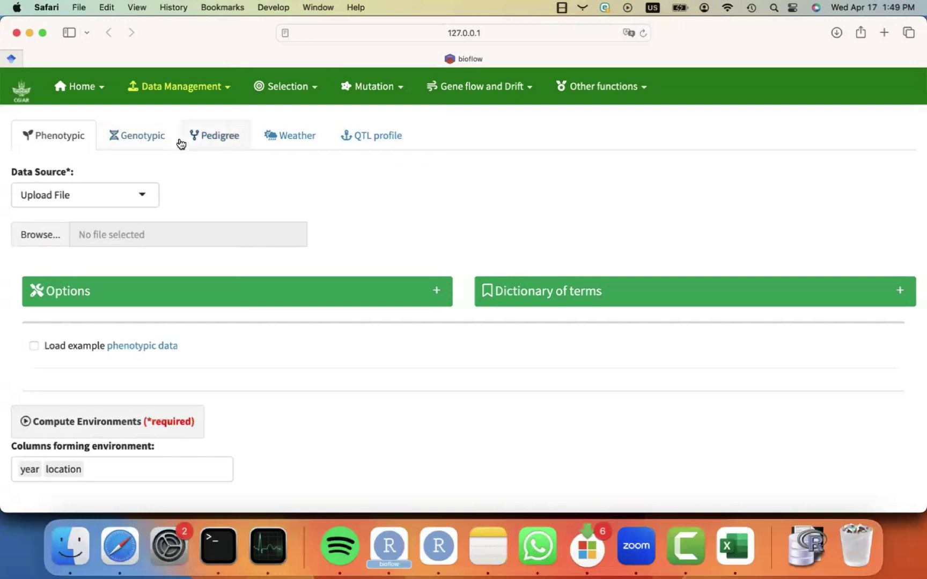
Visit the Quality Assurance page, then read the two-stage 'What is genetic evaluation?' overview
{"action": "left_click", "coordinate": [301, 91]}
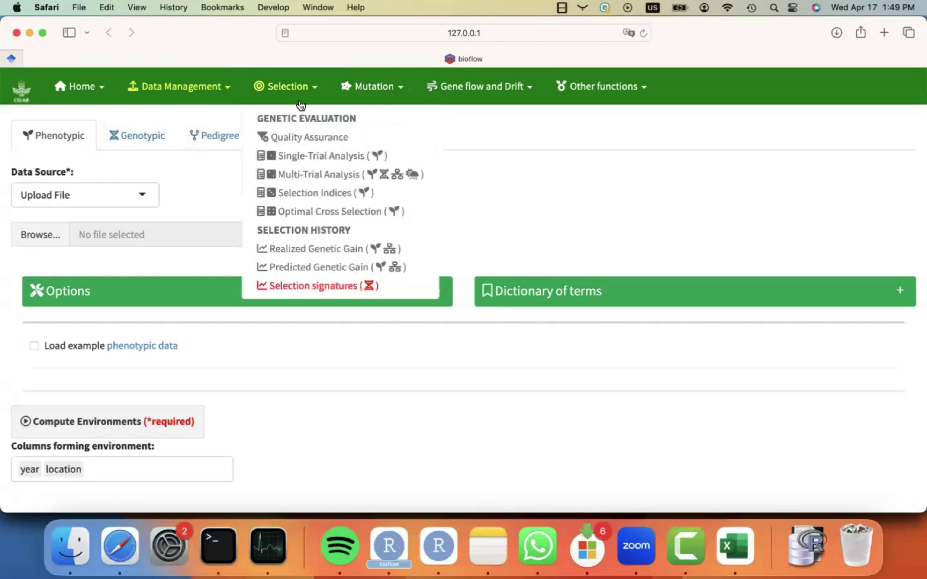
{"action": "left_click", "coordinate": [304, 139]}
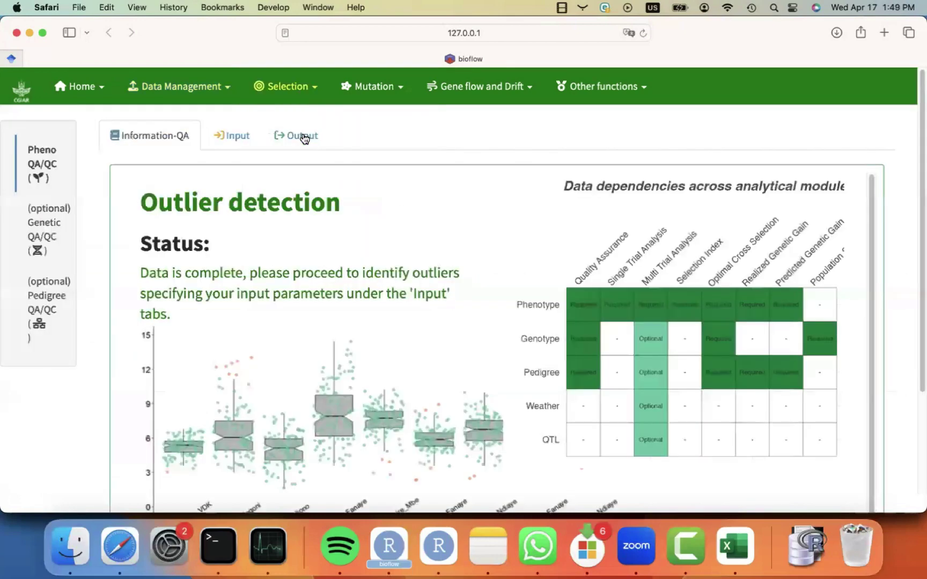
{"action": "left_click", "coordinate": [301, 85]}
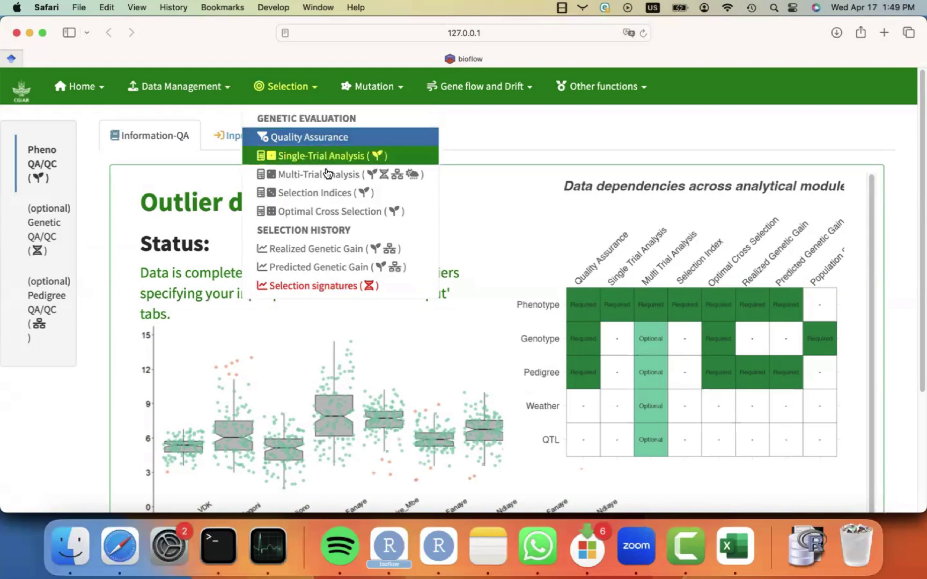
{"action": "left_click", "coordinate": [324, 119]}
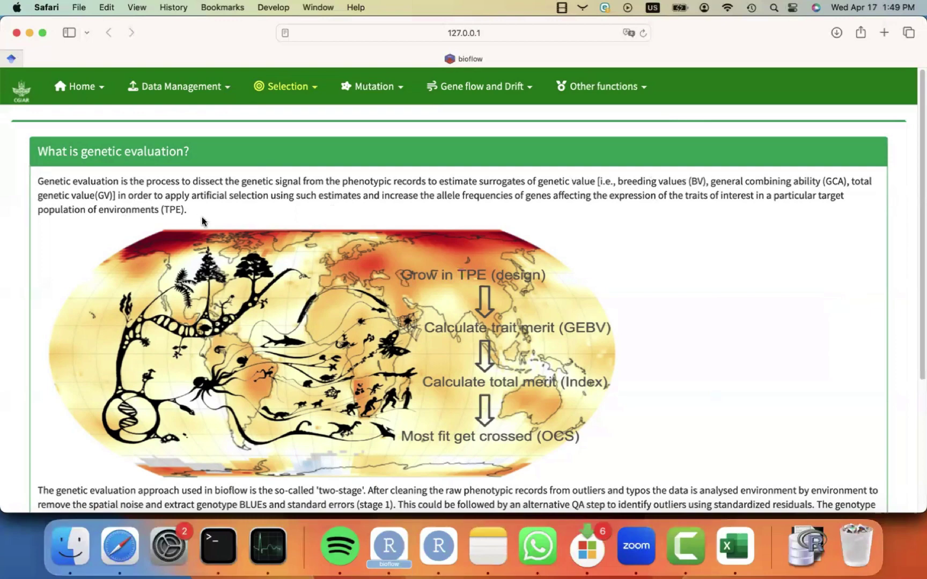
{"action": "scroll", "coordinate": [254, 253], "scroll_direction": "down", "scroll_amount": 2}
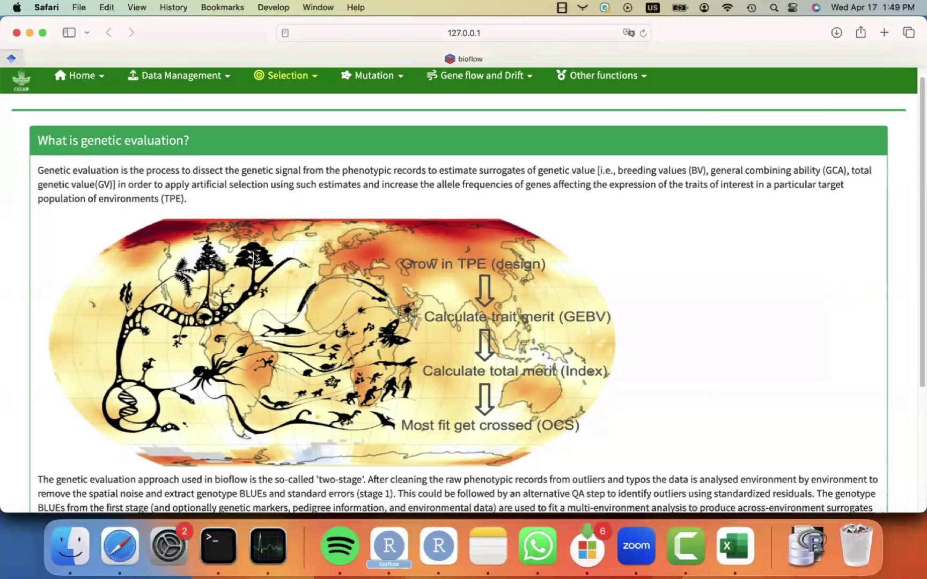
{"action": "scroll", "coordinate": [255, 256], "scroll_direction": "down", "scroll_amount": 1}
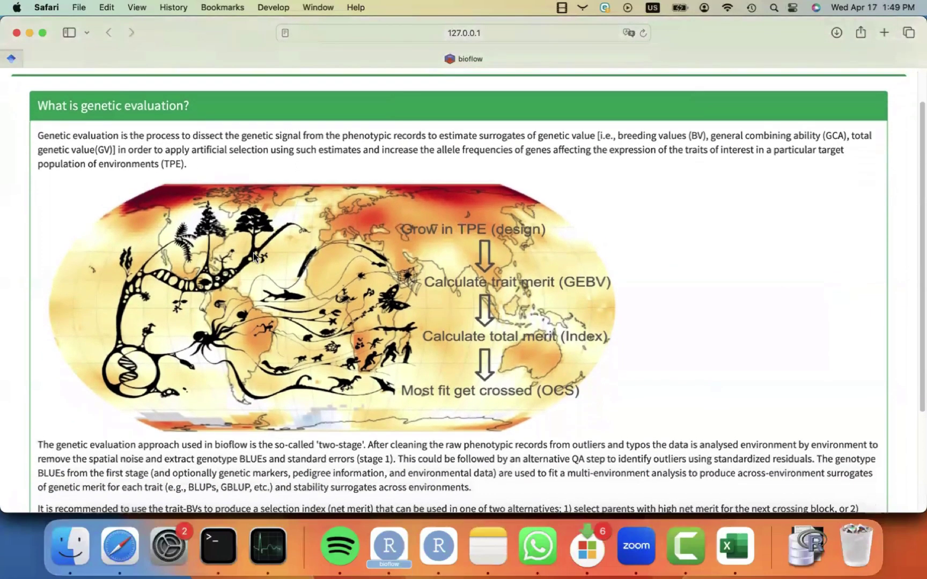
{"action": "scroll", "coordinate": [254, 254], "scroll_direction": "down", "scroll_amount": 5}
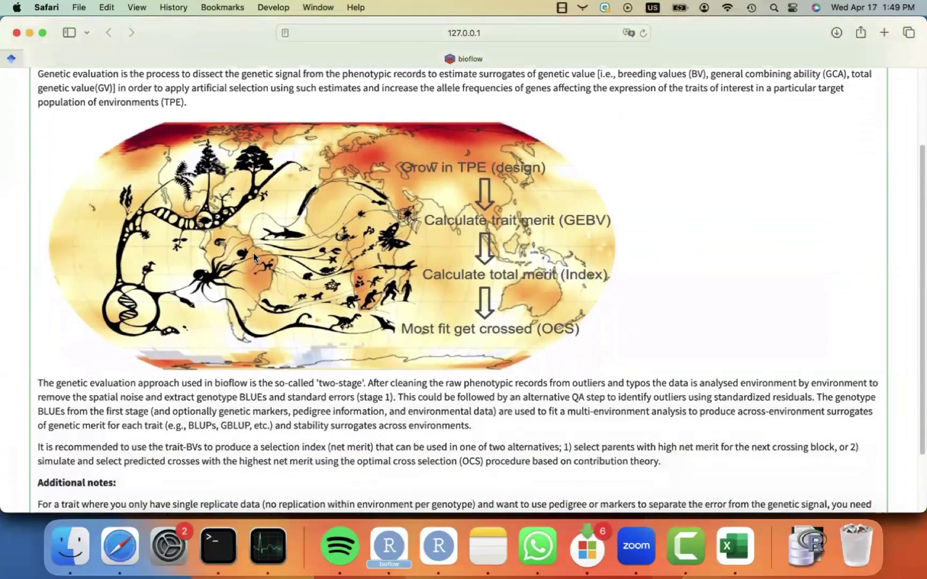
{"action": "scroll", "coordinate": [254, 253], "scroll_direction": "up", "scroll_amount": 7}
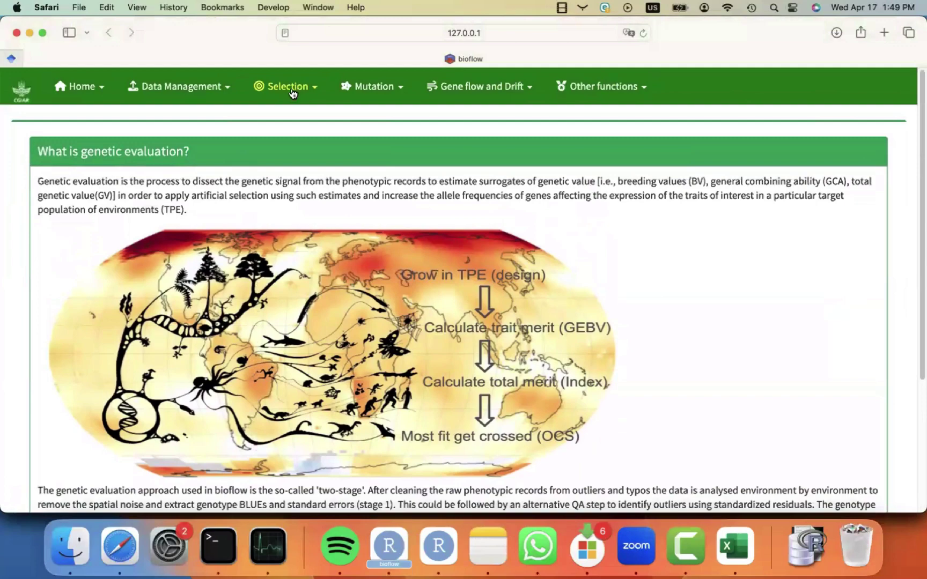
{"action": "left_click", "coordinate": [293, 93]}
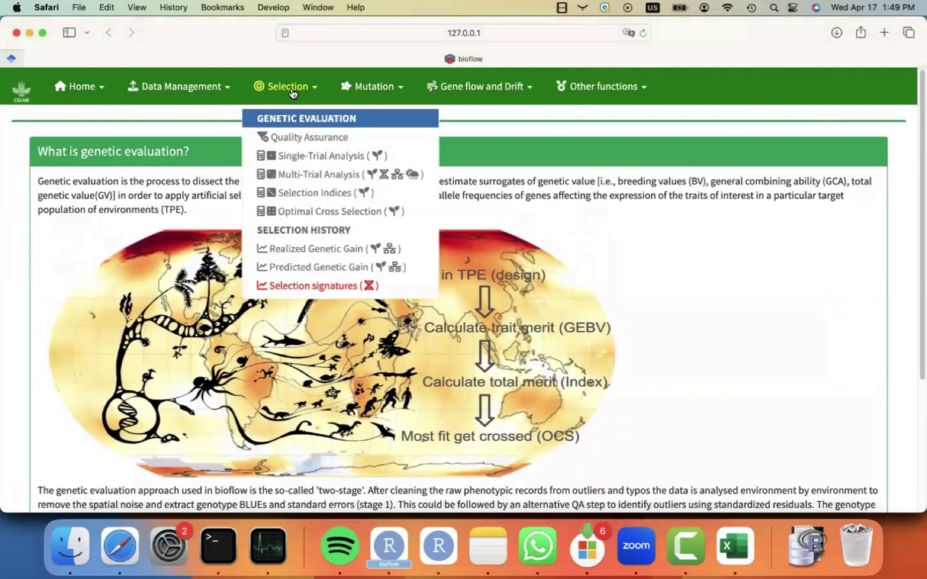
{"action": "left_click", "coordinate": [303, 138]}
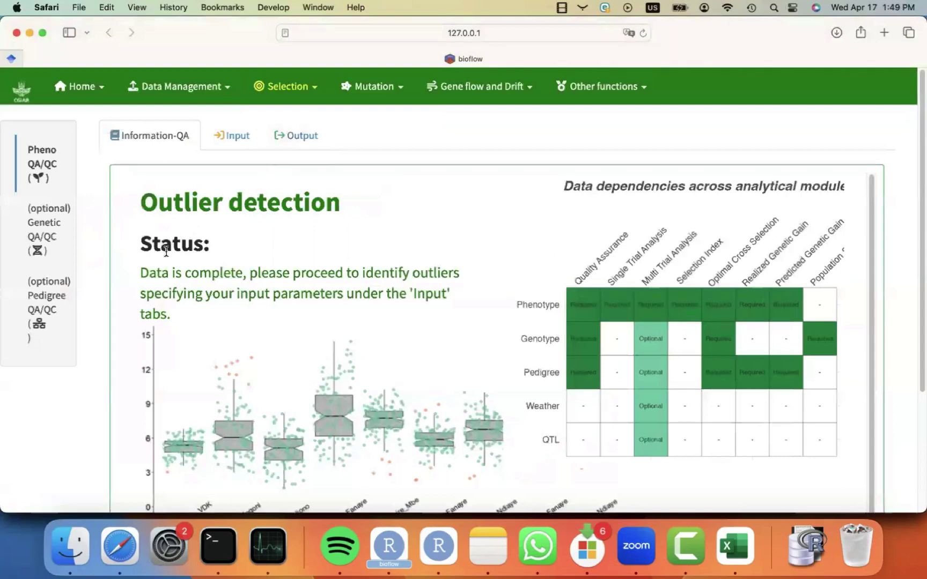
{"action": "left_click", "coordinate": [201, 97]}
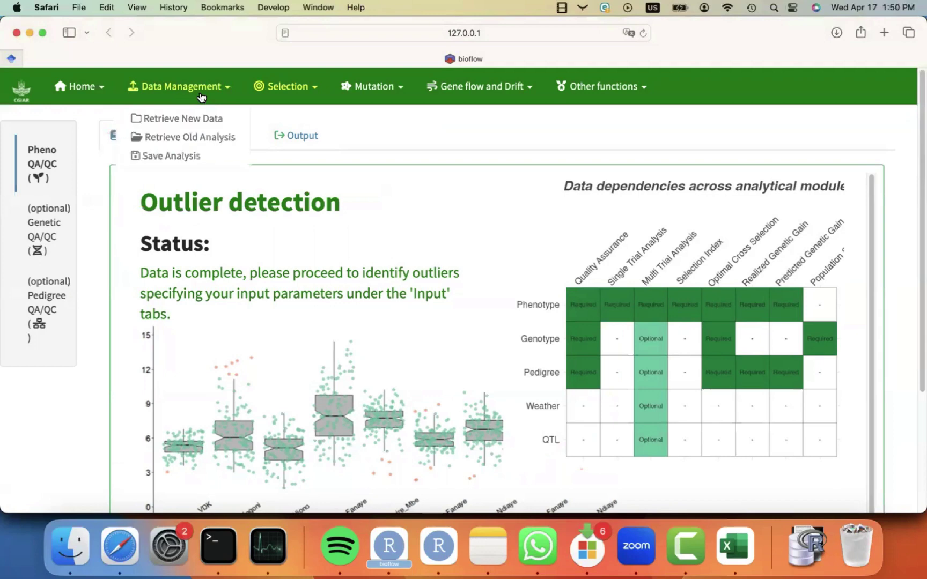
{"action": "left_click", "coordinate": [179, 120]}
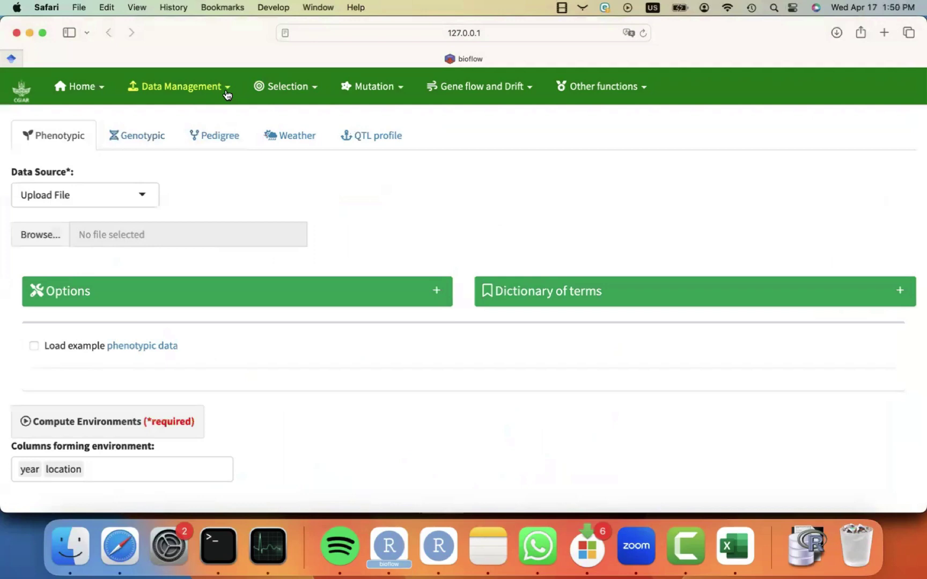
{"action": "left_click", "coordinate": [277, 87]}
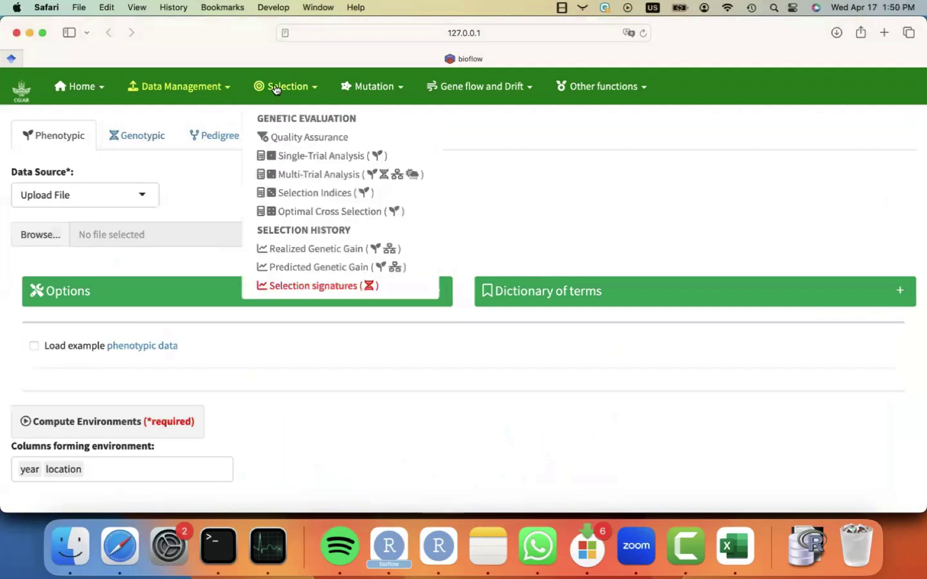
{"action": "left_click", "coordinate": [310, 142]}
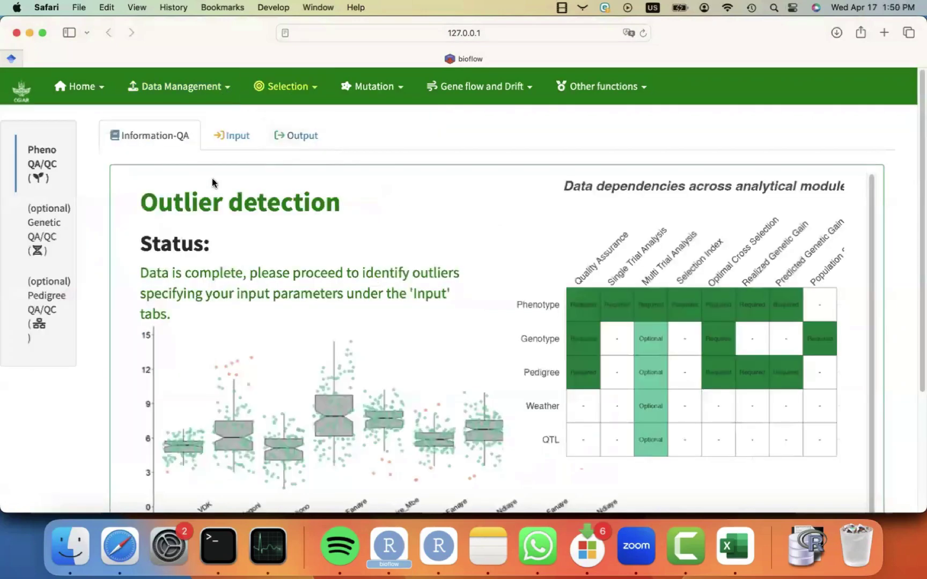
{"action": "left_click", "coordinate": [288, 87]}
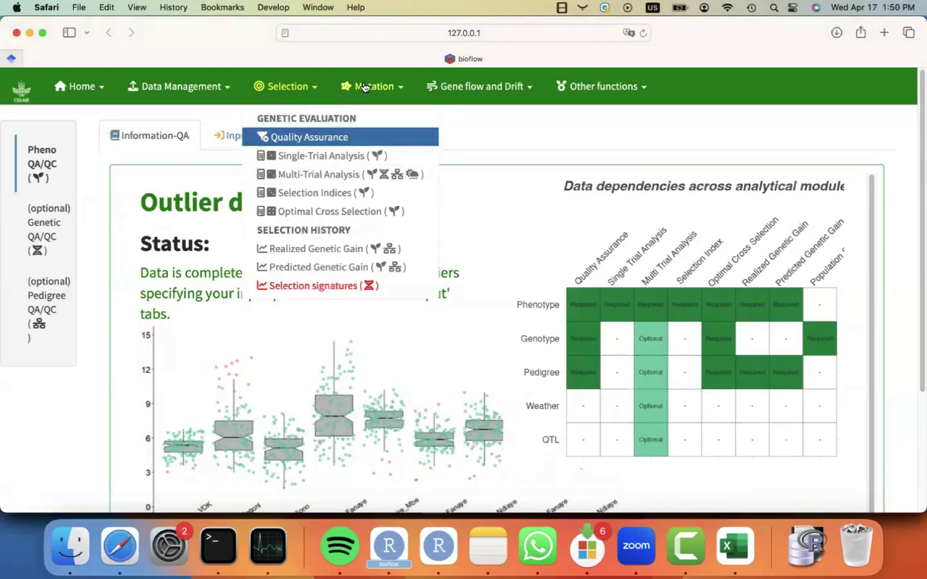
{"action": "left_click", "coordinate": [200, 182]}
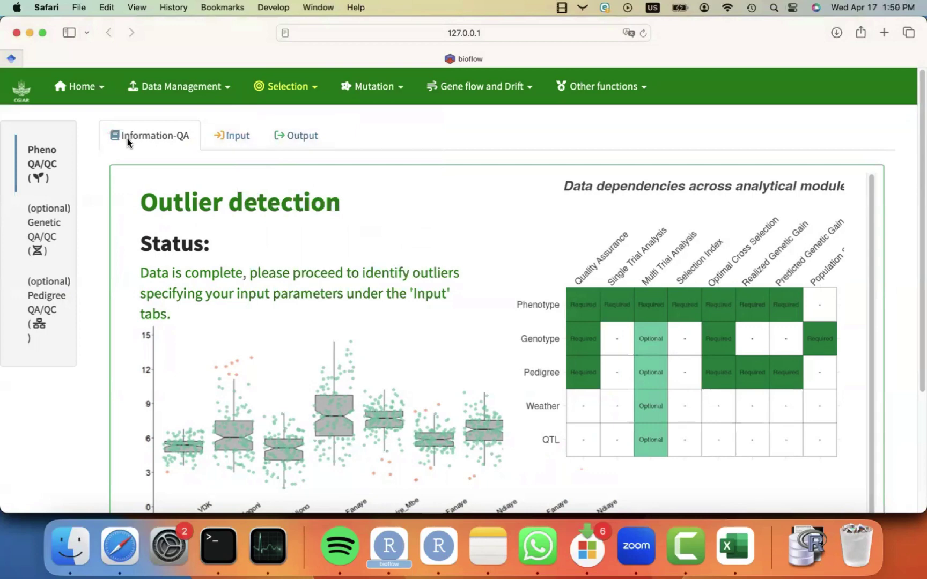
{"action": "scroll", "coordinate": [202, 328], "scroll_direction": "down", "scroll_amount": 3}
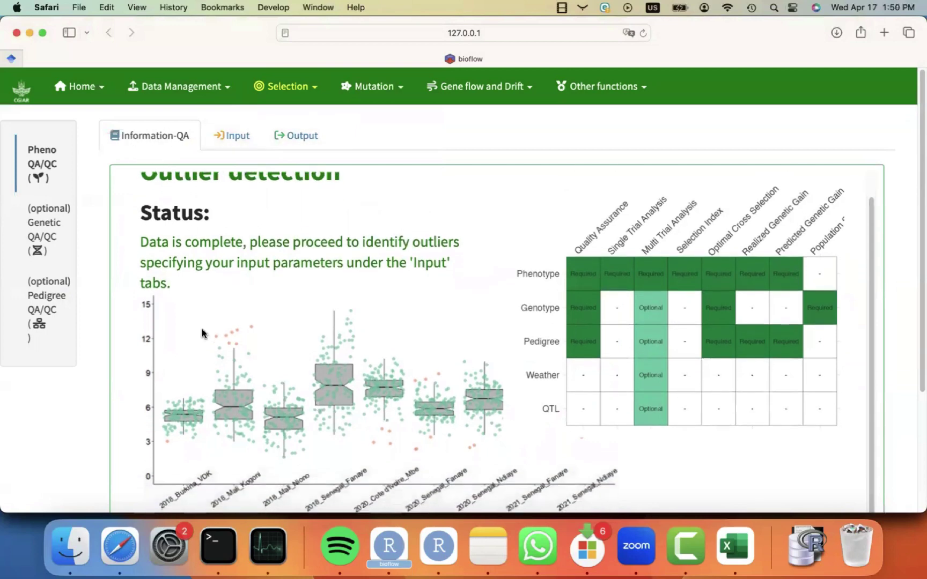
{"action": "scroll", "coordinate": [202, 329], "scroll_direction": "up", "scroll_amount": 2}
{"action": "scroll", "coordinate": [247, 357], "scroll_direction": "down", "scroll_amount": 10}
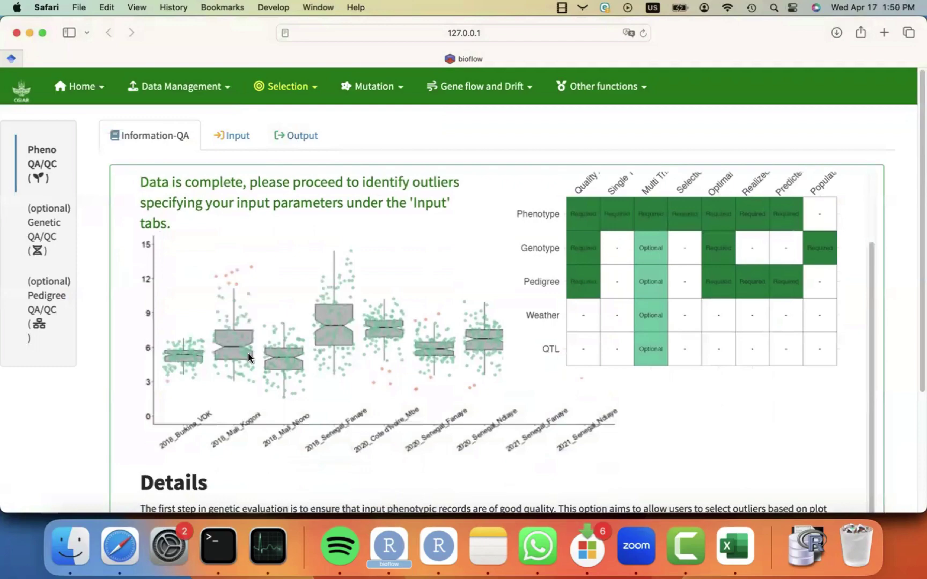
{"action": "scroll", "coordinate": [248, 358], "scroll_direction": "down", "scroll_amount": 5}
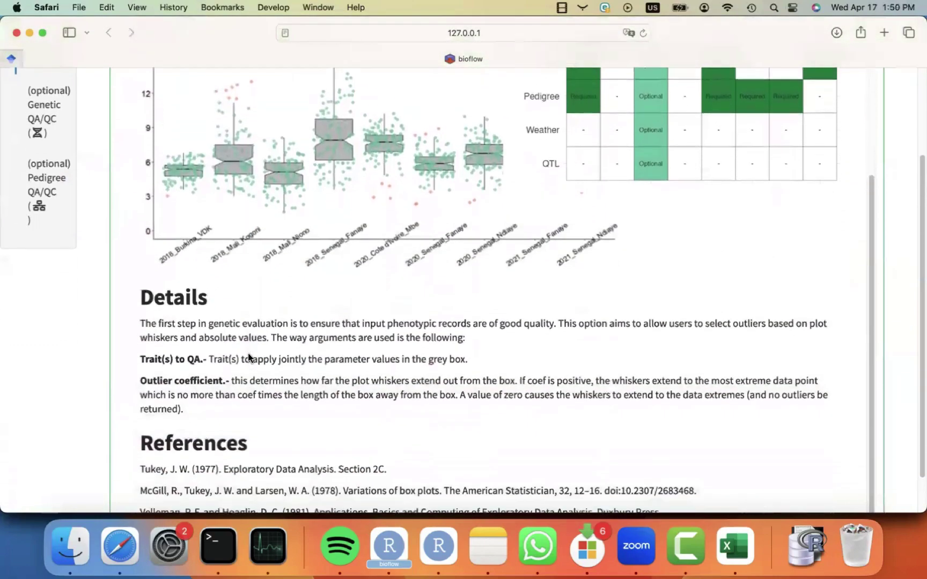
{"action": "scroll", "coordinate": [309, 409], "scroll_direction": "up", "scroll_amount": 10}
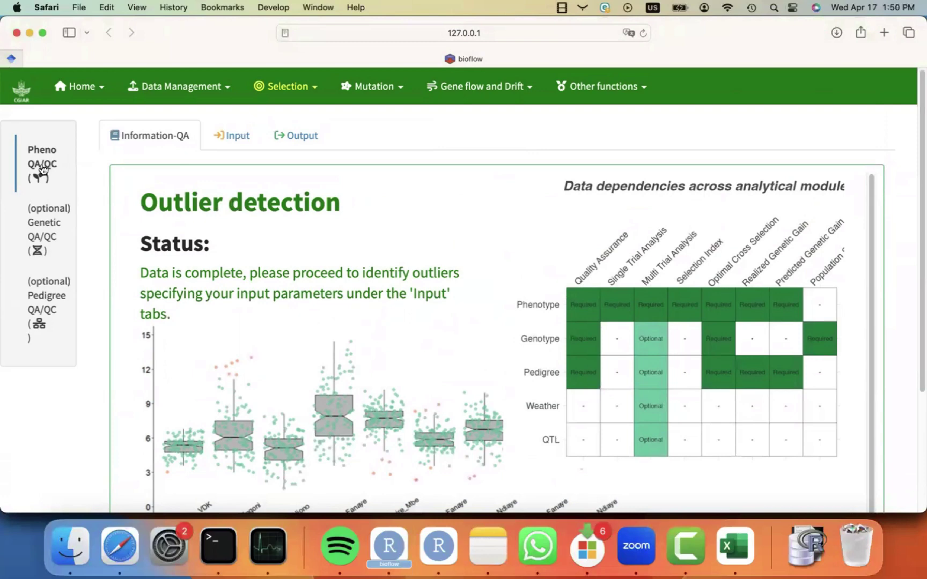
{"action": "left_click", "coordinate": [42, 244]}
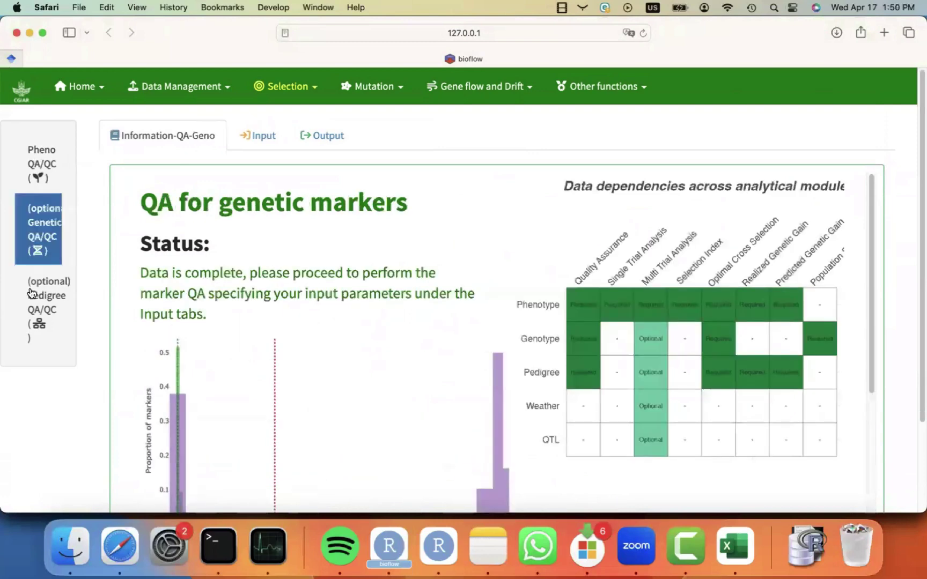
{"action": "left_click", "coordinate": [33, 304]}
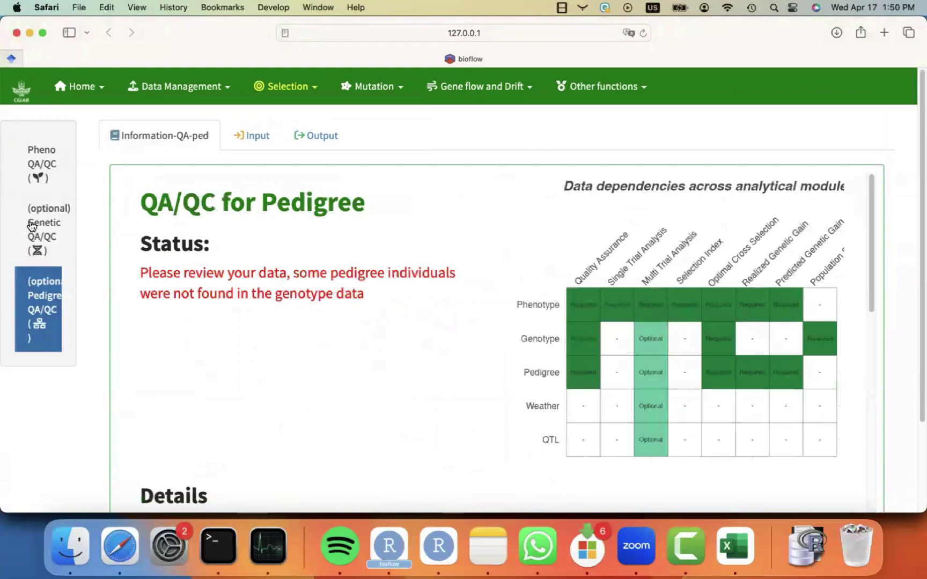
{"action": "left_click", "coordinate": [34, 159]}
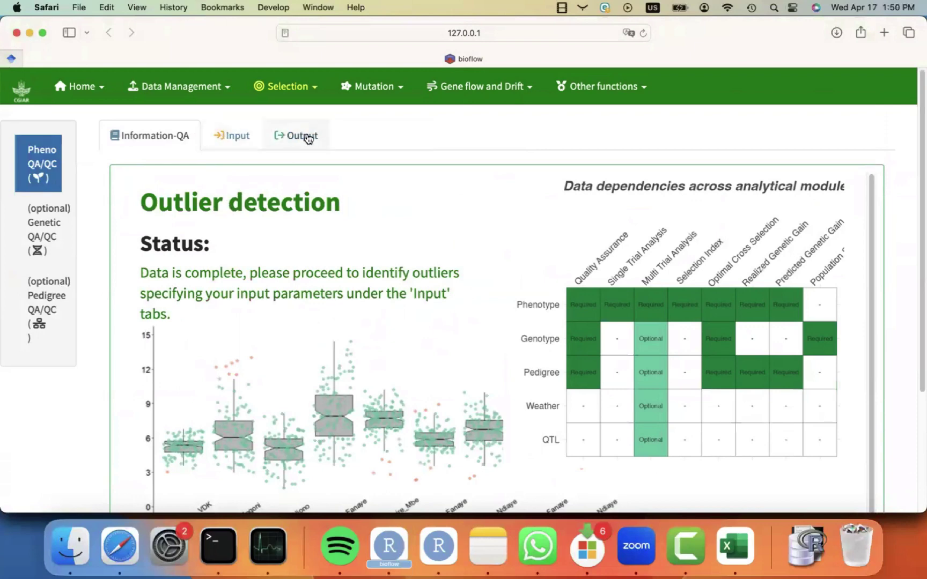
Review the outlier Input settings: IQR coefficient 2.5 with the Yield_Mg_ha outlier preview
{"action": "left_click", "coordinate": [233, 141]}
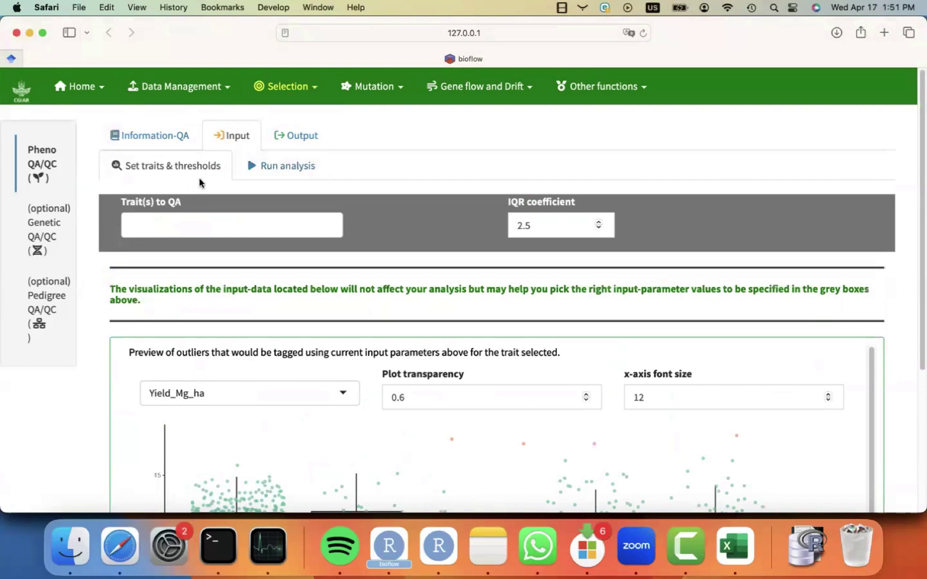
{"action": "scroll", "coordinate": [97, 228], "scroll_direction": "down", "scroll_amount": 3}
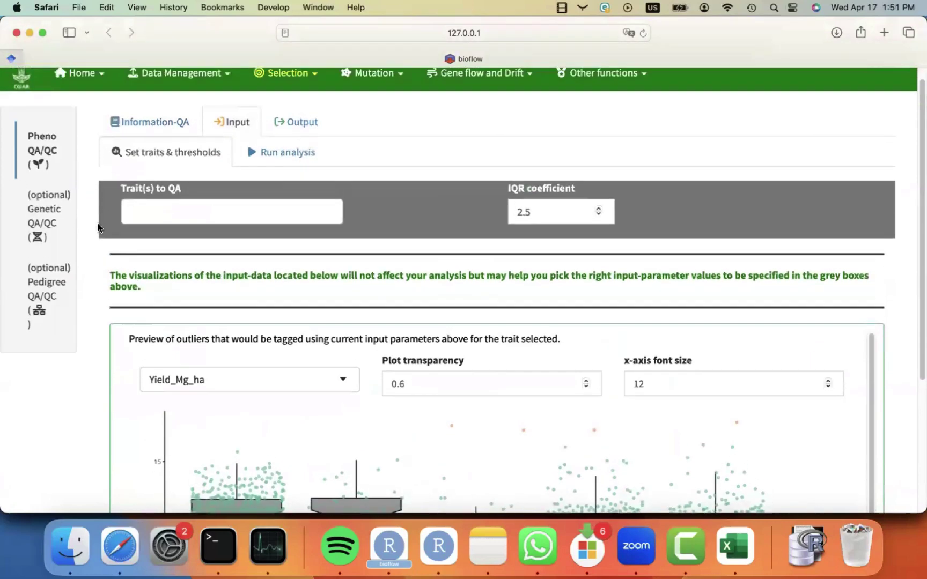
{"action": "scroll", "coordinate": [97, 228], "scroll_direction": "up", "scroll_amount": 3}
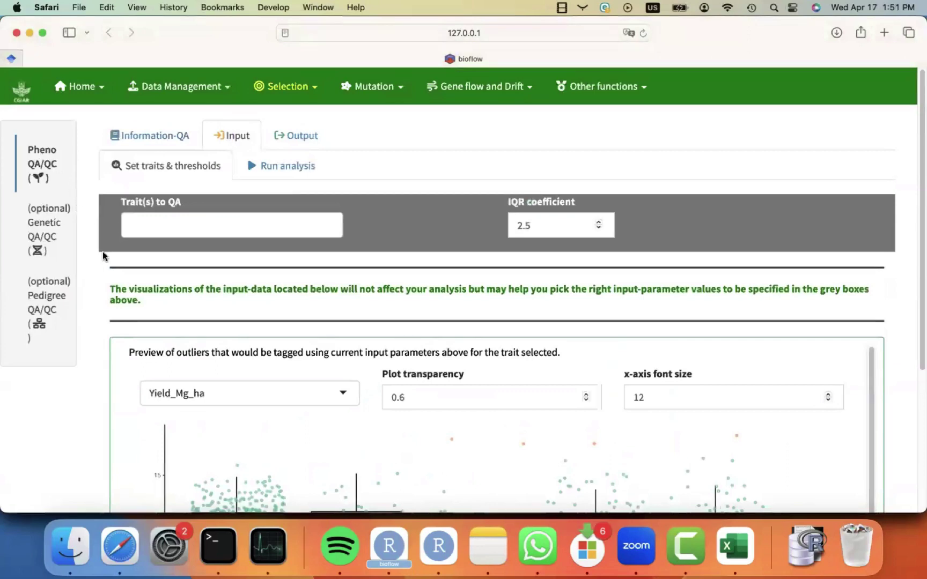
{"action": "scroll", "coordinate": [103, 256], "scroll_direction": "down", "scroll_amount": 1}
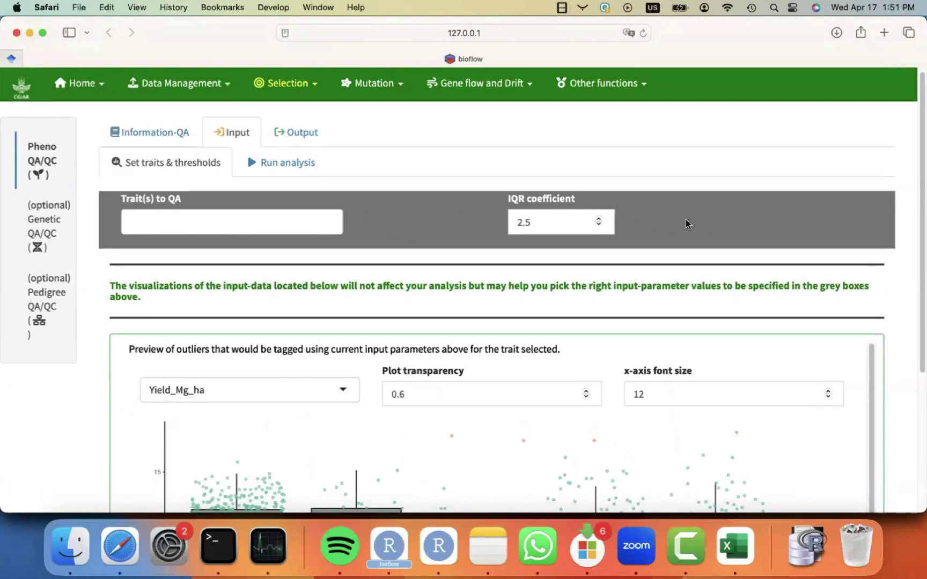
{"action": "left_click", "coordinate": [280, 164]}
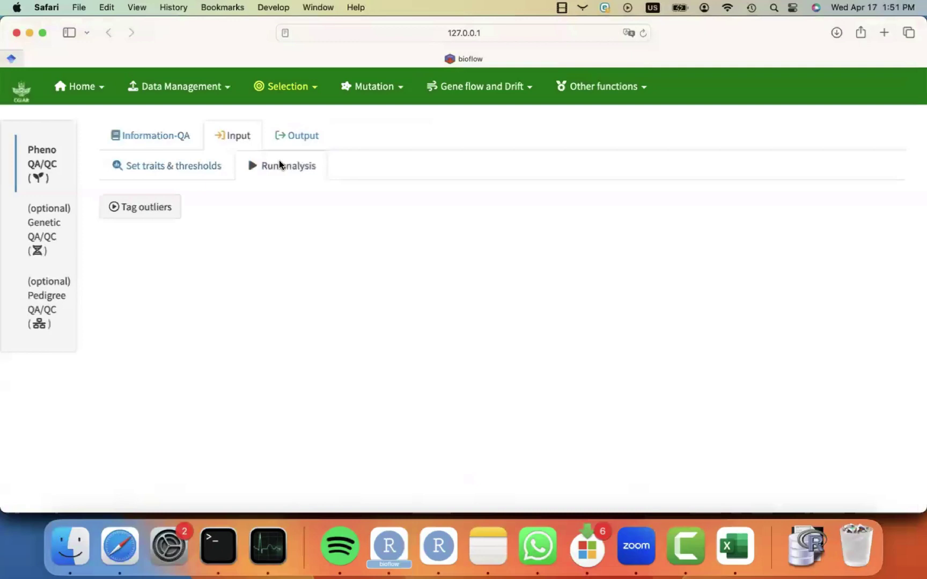
{"action": "left_click", "coordinate": [161, 165]}
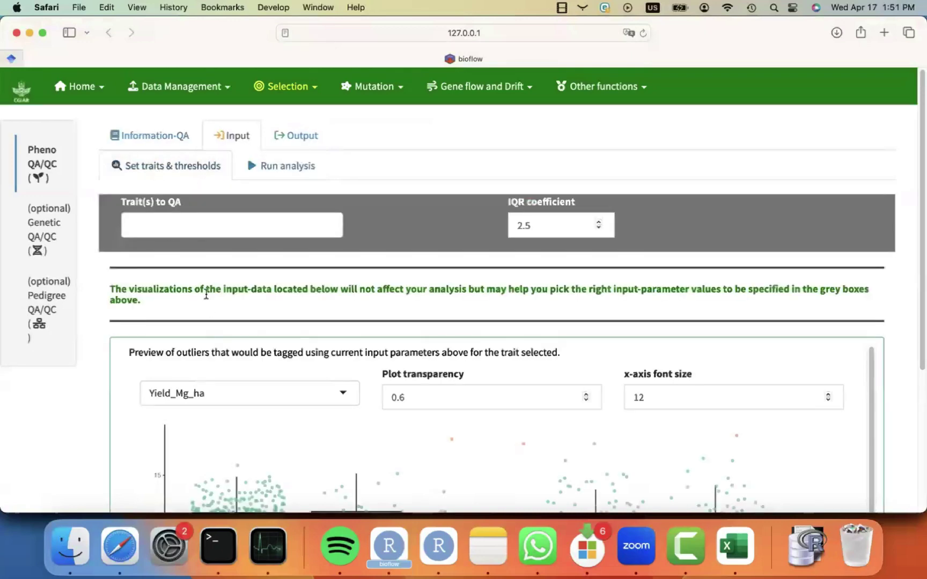
{"action": "scroll", "coordinate": [207, 308], "scroll_direction": "down", "scroll_amount": 5}
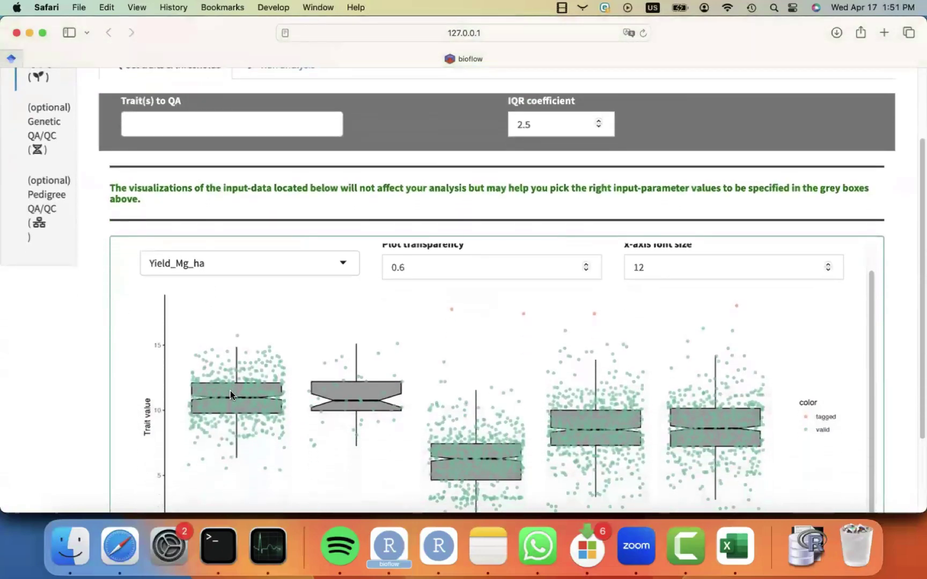
{"action": "scroll", "coordinate": [263, 317], "scroll_direction": "down", "scroll_amount": 5}
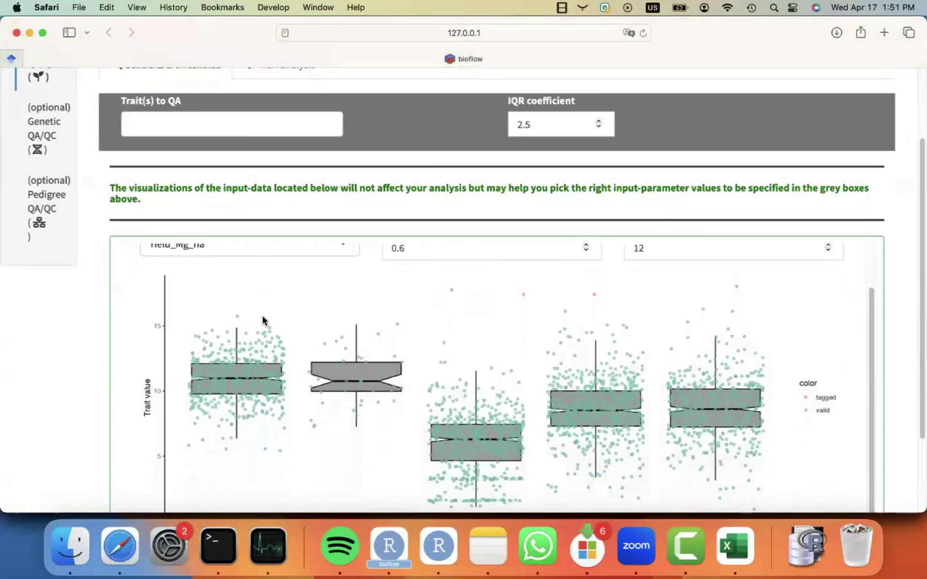
{"action": "scroll", "coordinate": [293, 295], "scroll_direction": "up", "scroll_amount": 3}
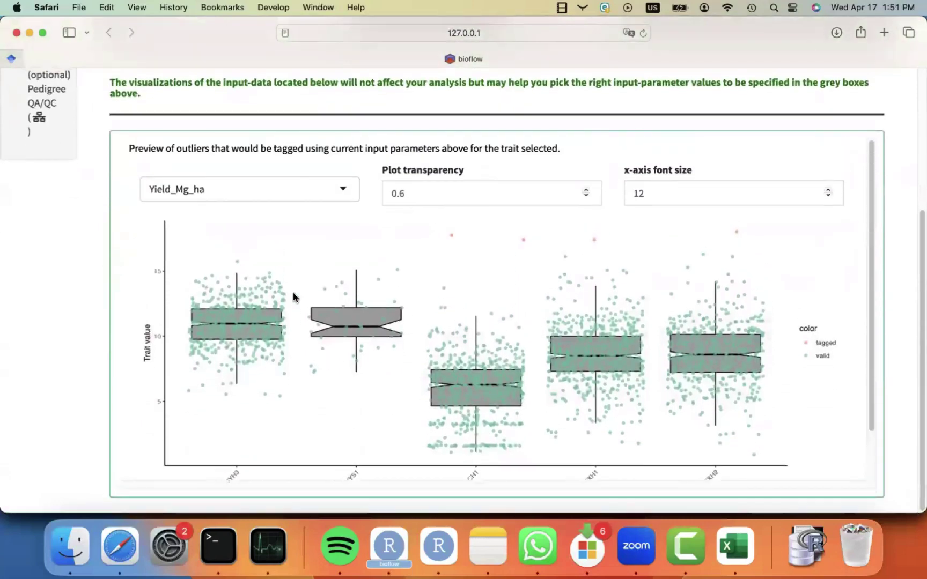
{"action": "scroll", "coordinate": [294, 294], "scroll_direction": "up", "scroll_amount": 5}
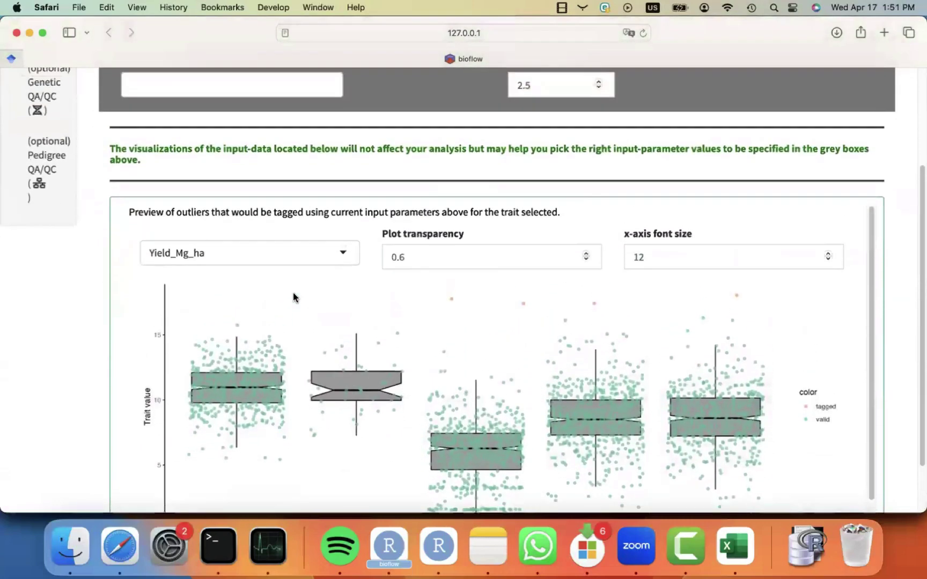
{"action": "scroll", "coordinate": [293, 298], "scroll_direction": "down", "scroll_amount": 3}
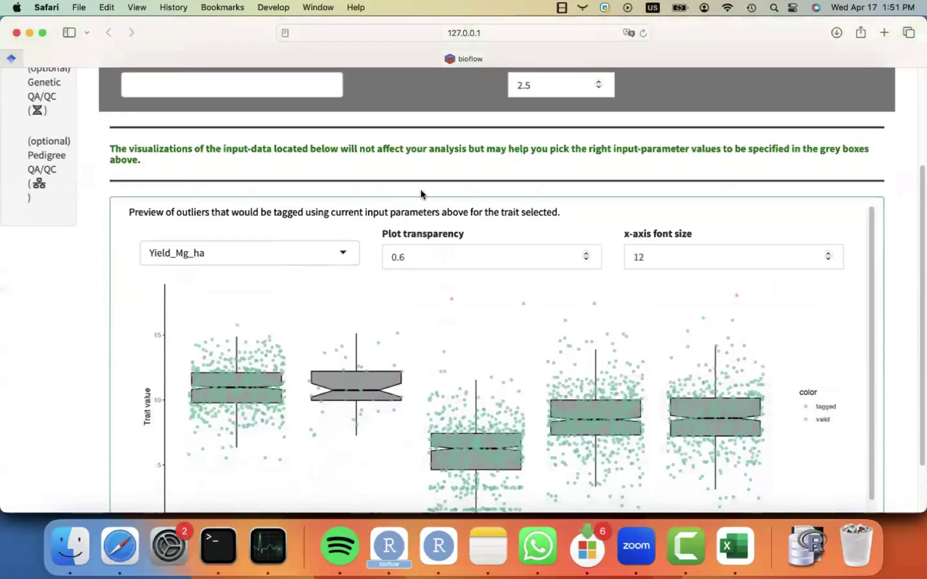
{"action": "scroll", "coordinate": [423, 194], "scroll_direction": "up", "scroll_amount": 2}
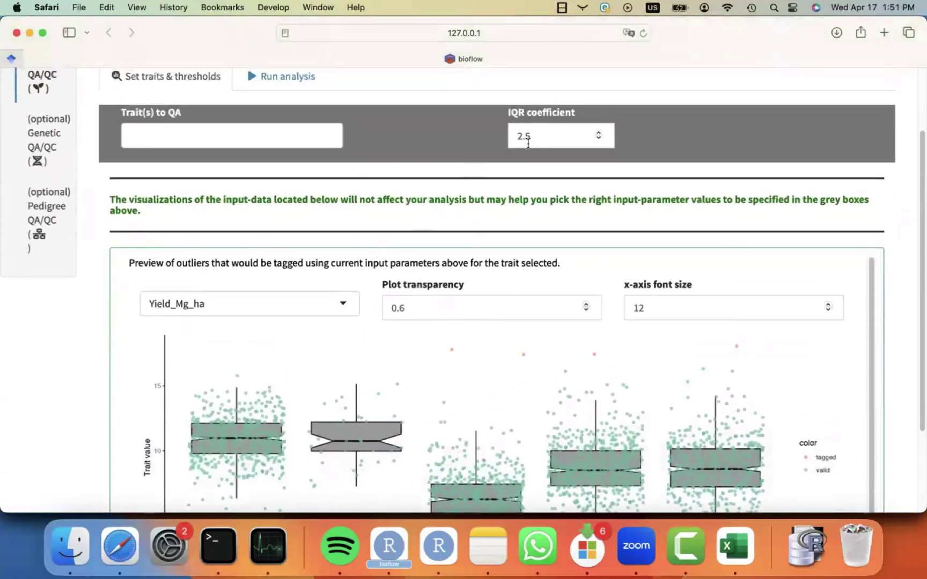
{"action": "scroll", "coordinate": [356, 378], "scroll_direction": "down", "scroll_amount": 2}
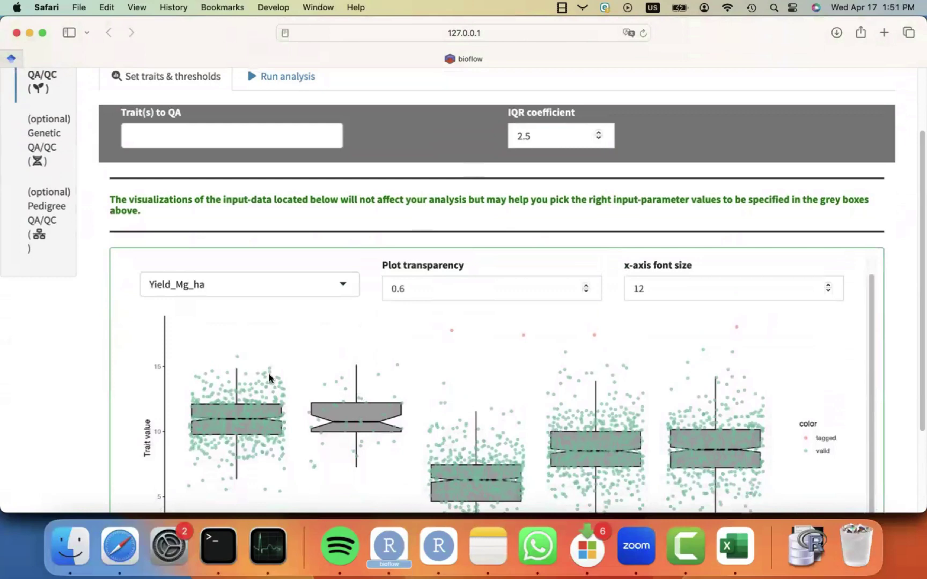
{"action": "scroll", "coordinate": [128, 394], "scroll_direction": "down", "scroll_amount": 2}
{"action": "scroll", "coordinate": [128, 394], "scroll_direction": "up", "scroll_amount": 4}
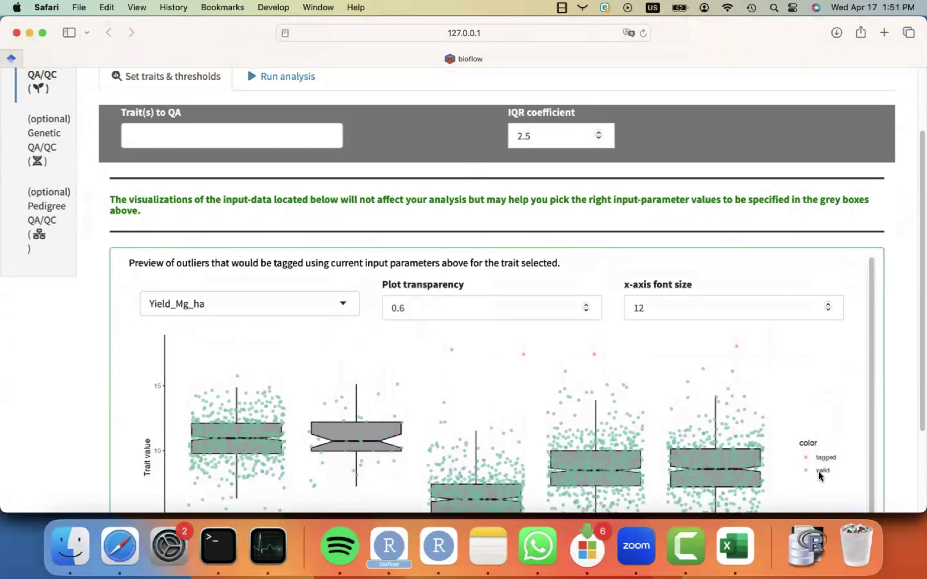
Preview Grain_Moisture outliers, comparing IQR coefficients from 1.5 to 4.5 and settling on 3.5
{"action": "left_click", "coordinate": [345, 311]}
{"action": "left_click", "coordinate": [283, 352]}
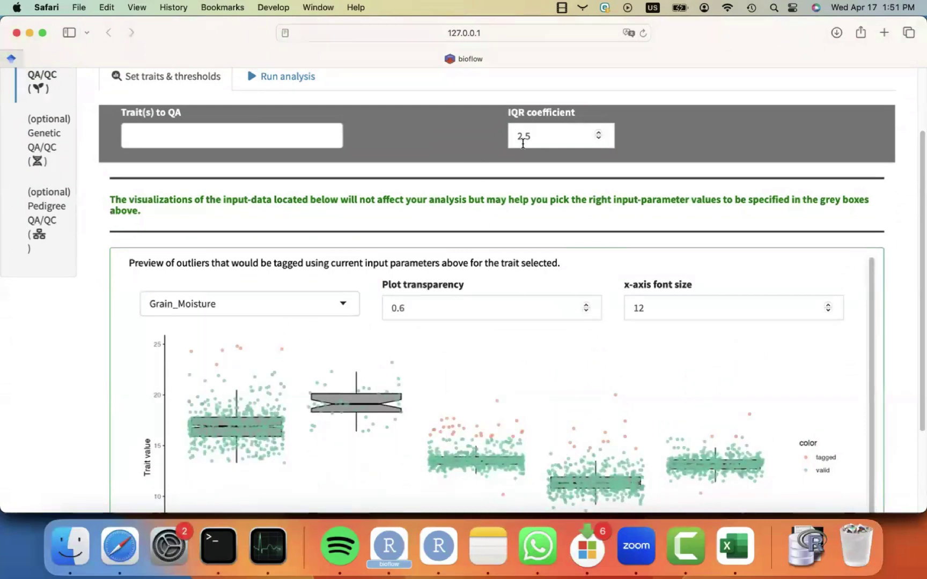
{"action": "left_click", "coordinate": [598, 132]}
{"action": "left_click", "coordinate": [599, 132]}
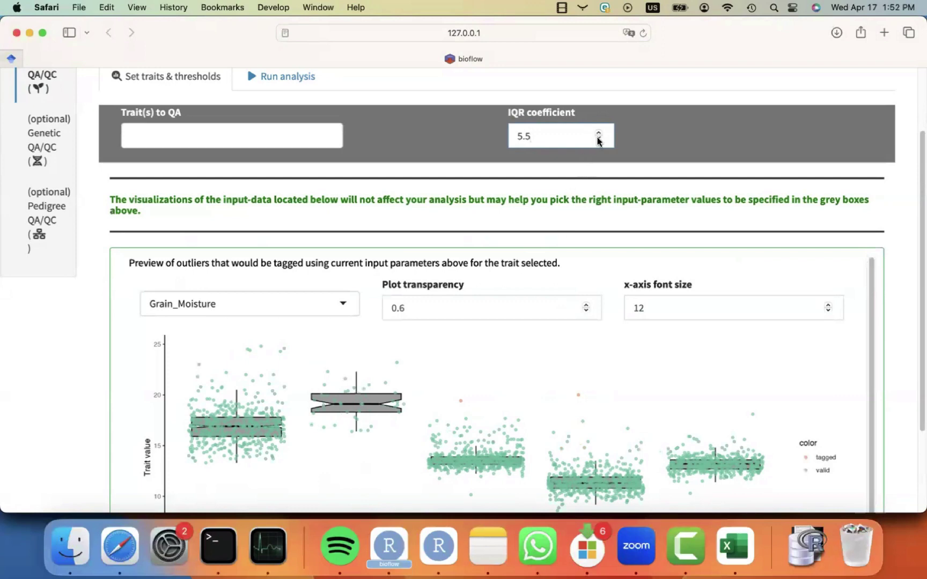
{"action": "left_click", "coordinate": [598, 139]}
{"action": "left_click", "coordinate": [598, 139]}
{"action": "left_click", "coordinate": [598, 139]}
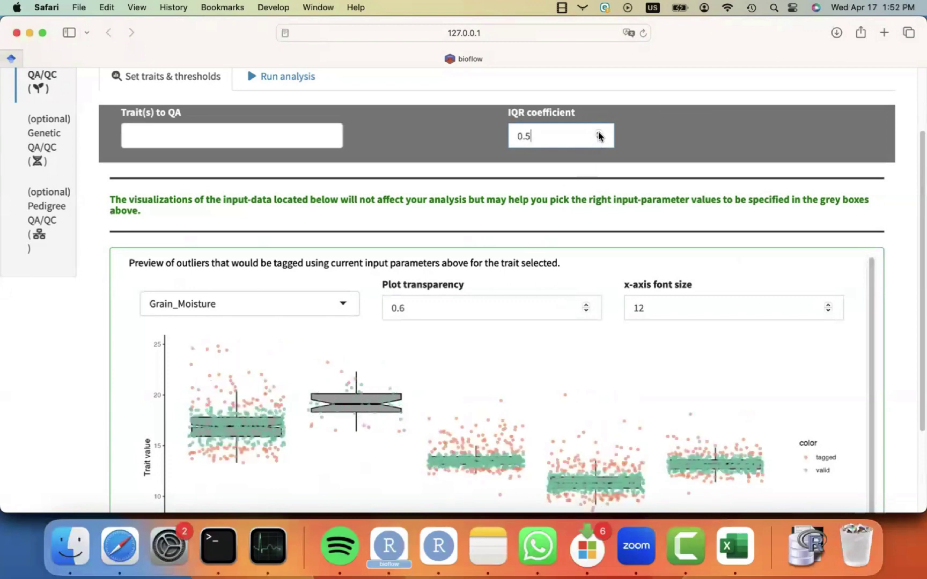
{"action": "left_click", "coordinate": [599, 133]}
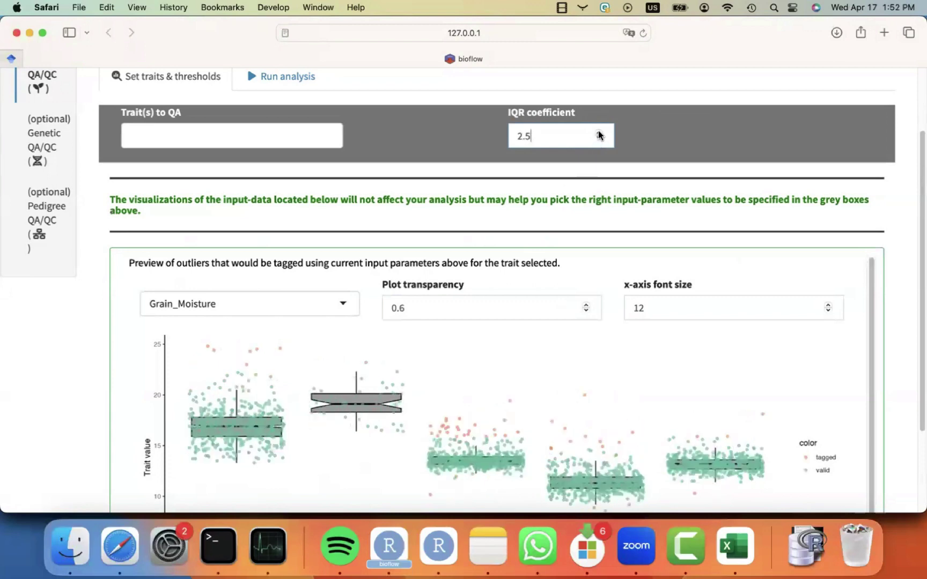
{"action": "scroll", "coordinate": [411, 397], "scroll_direction": "down", "scroll_amount": 2}
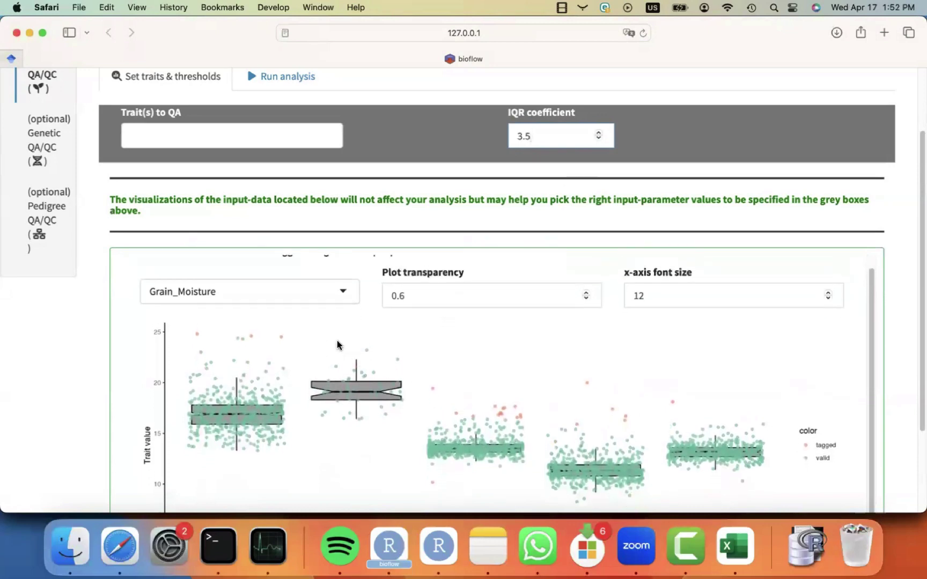
{"action": "scroll", "coordinate": [338, 344], "scroll_direction": "up", "scroll_amount": 2}
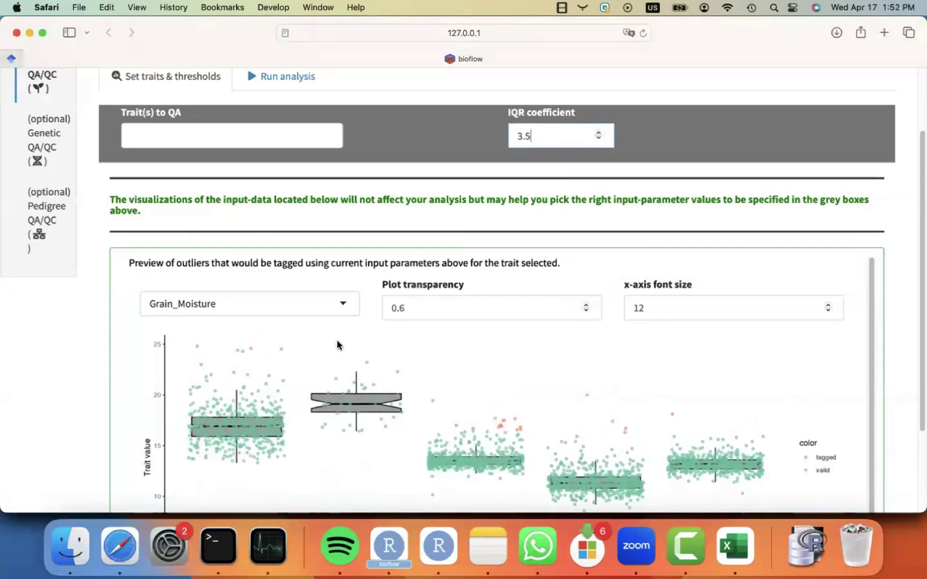
Lower the outlier preview's plot transparency from 0.6 to 0.5
{"action": "left_click", "coordinate": [585, 310]}
{"action": "left_click", "coordinate": [585, 310]}
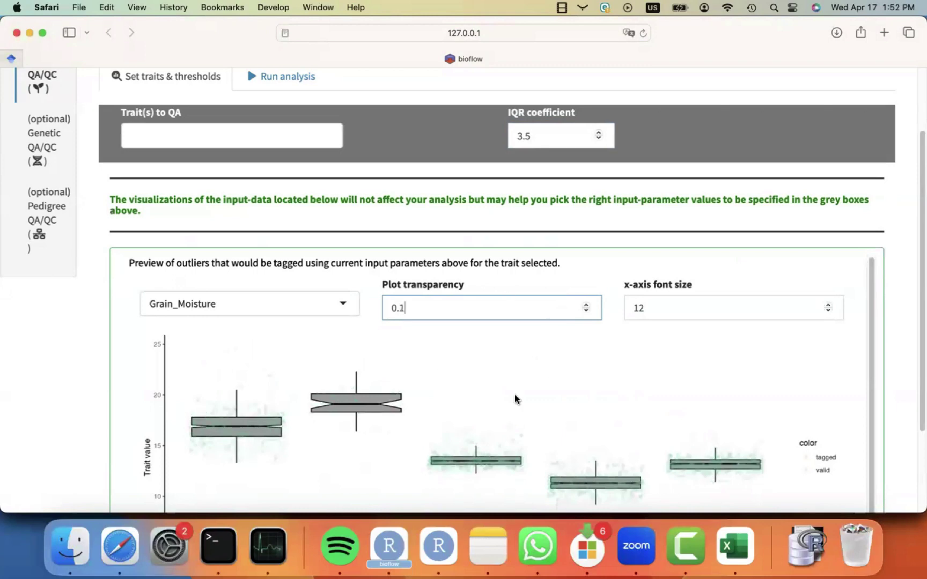
{"action": "left_click", "coordinate": [587, 305]}
{"action": "scroll", "coordinate": [589, 374], "scroll_direction": "down", "scroll_amount": 2}
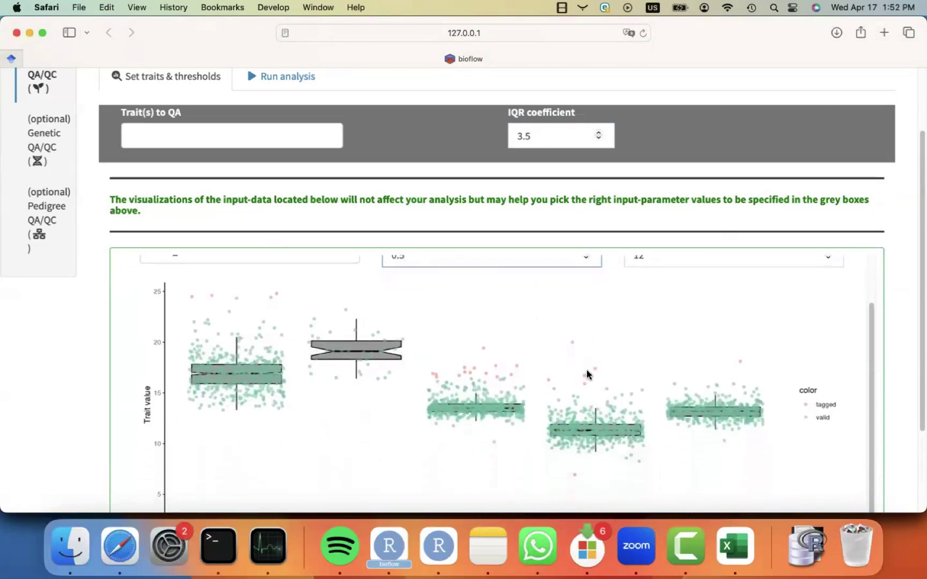
{"action": "scroll", "coordinate": [587, 374], "scroll_direction": "down", "scroll_amount": 3}
{"action": "scroll", "coordinate": [586, 374], "scroll_direction": "up", "scroll_amount": 6}
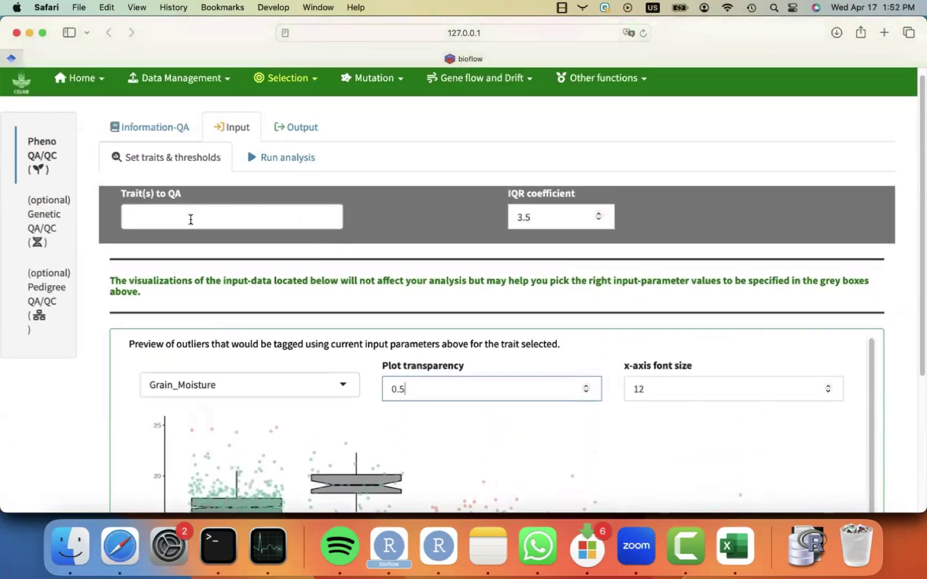
Select Yield_Mg_ha and Grain_Moisture as the traits to QA
{"action": "left_click", "coordinate": [191, 219]}
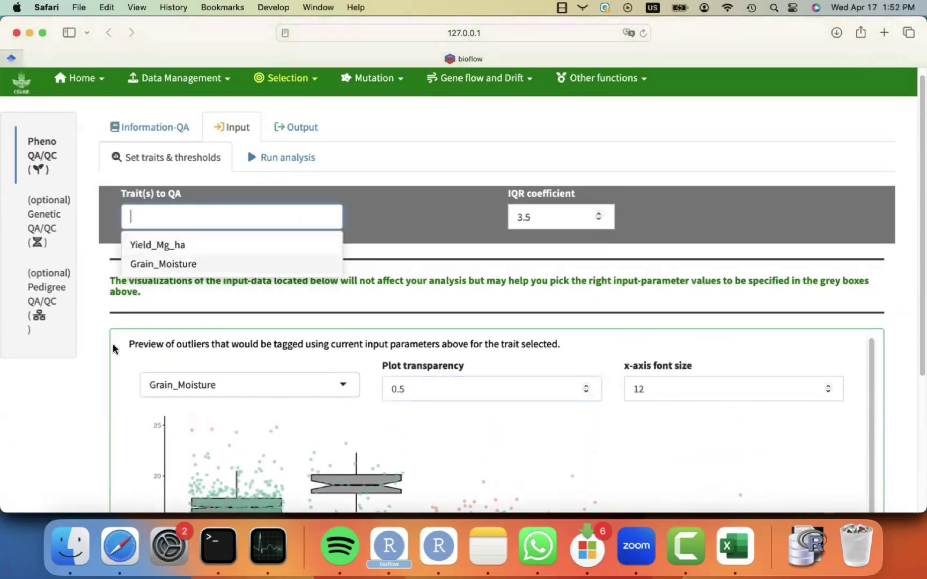
{"action": "left_click", "coordinate": [98, 385]}
{"action": "scroll", "coordinate": [199, 429], "scroll_direction": "down", "scroll_amount": 3}
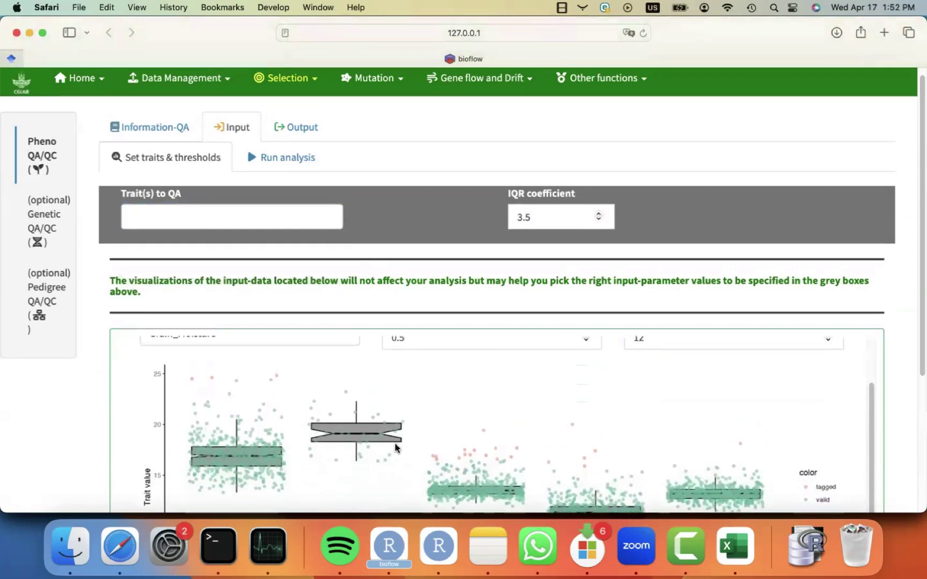
{"action": "scroll", "coordinate": [395, 443], "scroll_direction": "down", "scroll_amount": 3}
{"action": "scroll", "coordinate": [450, 377], "scroll_direction": "up", "scroll_amount": 2}
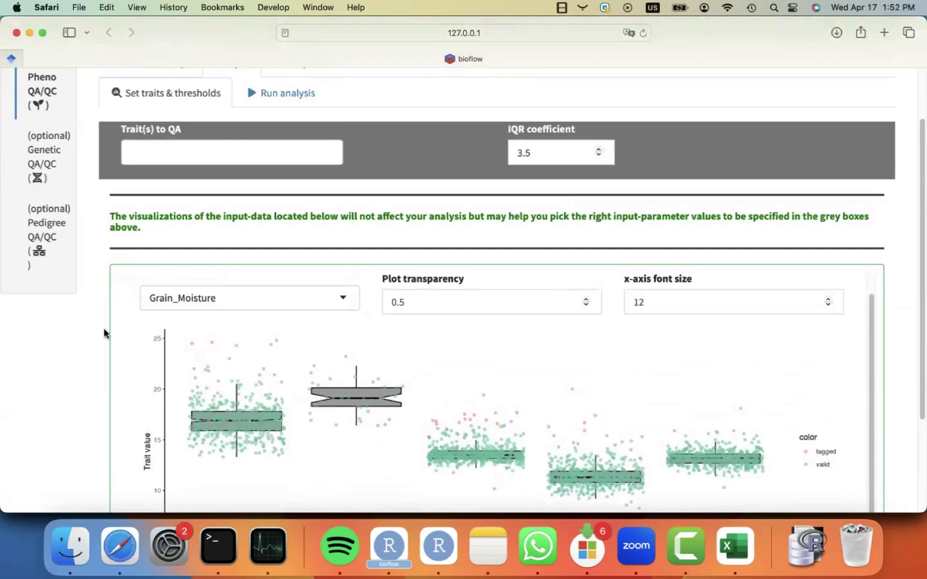
{"action": "scroll", "coordinate": [94, 327], "scroll_direction": "up", "scroll_amount": 3}
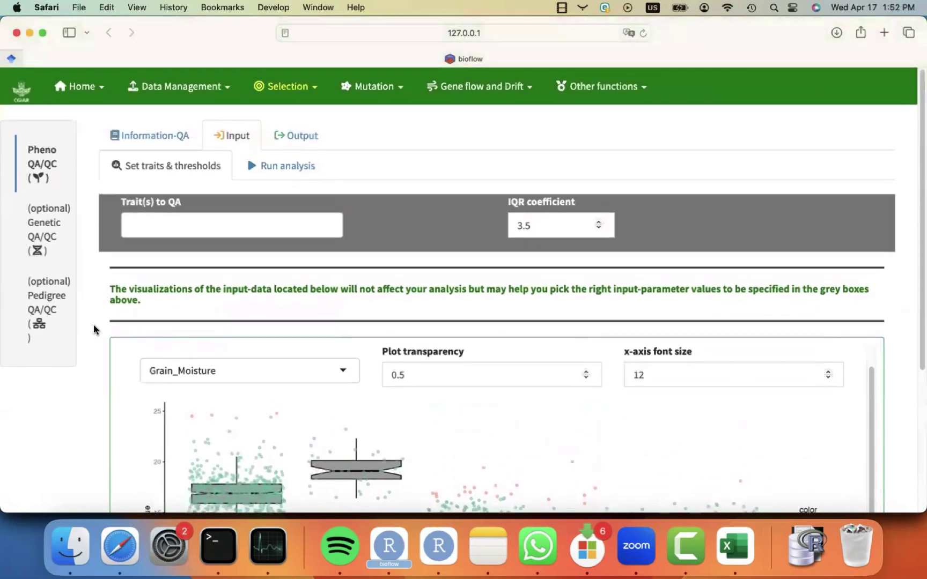
{"action": "left_click", "coordinate": [151, 229]}
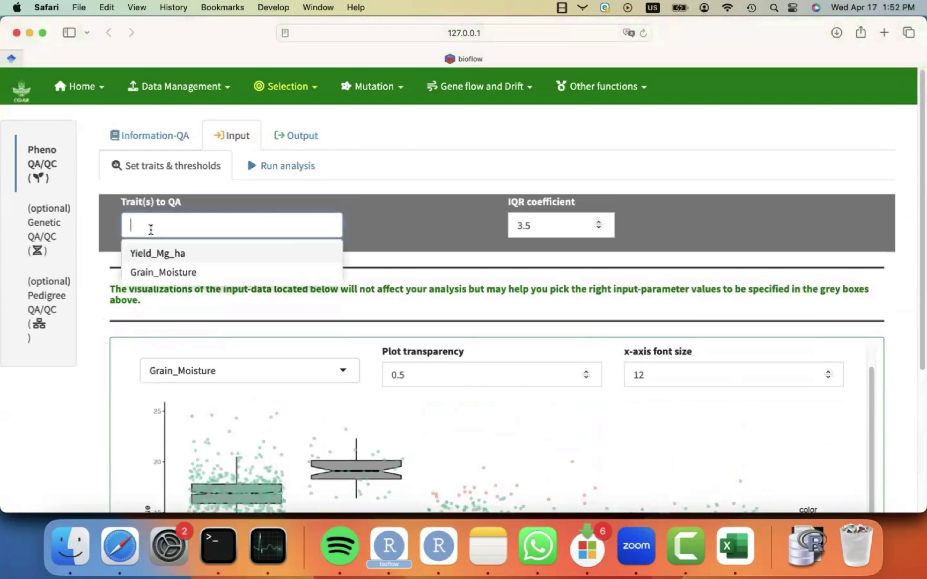
{"action": "left_click", "coordinate": [166, 255]}
{"action": "left_click", "coordinate": [165, 254]}
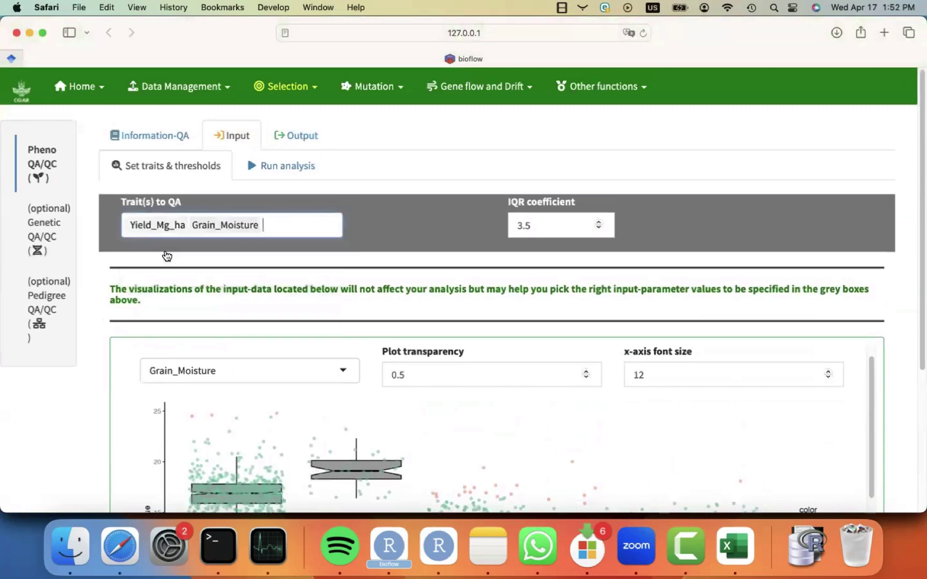
{"action": "left_click", "coordinate": [428, 212]}
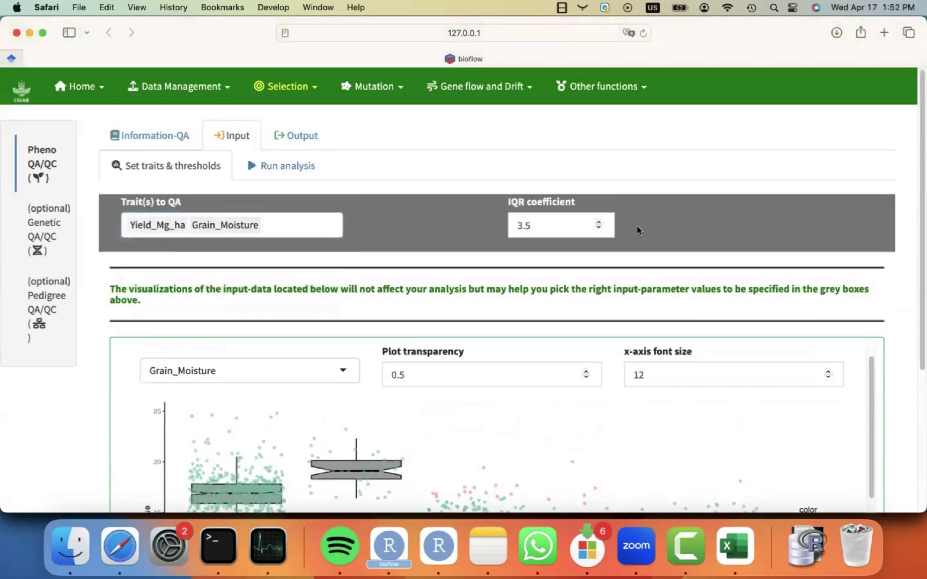
Edit the IQR coefficient value and switch the outlier preview to Yield_Mg_ha
{"action": "scroll", "coordinate": [659, 220], "scroll_direction": "down", "scroll_amount": 1}
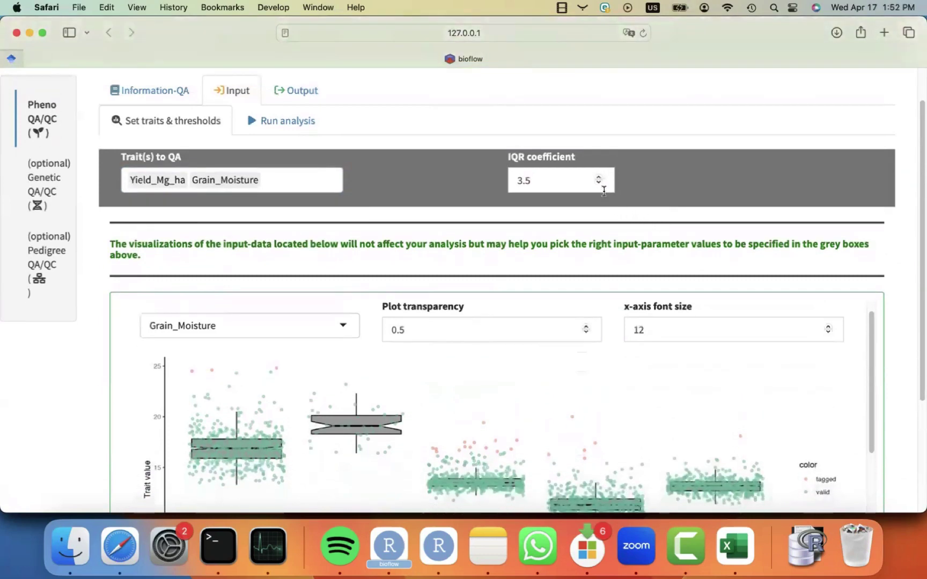
{"action": "left_click", "coordinate": [523, 179]}
{"action": "key", "text": "BackSpace"}
{"action": "type", "text": "1"}
{"action": "left_click", "coordinate": [320, 325]}
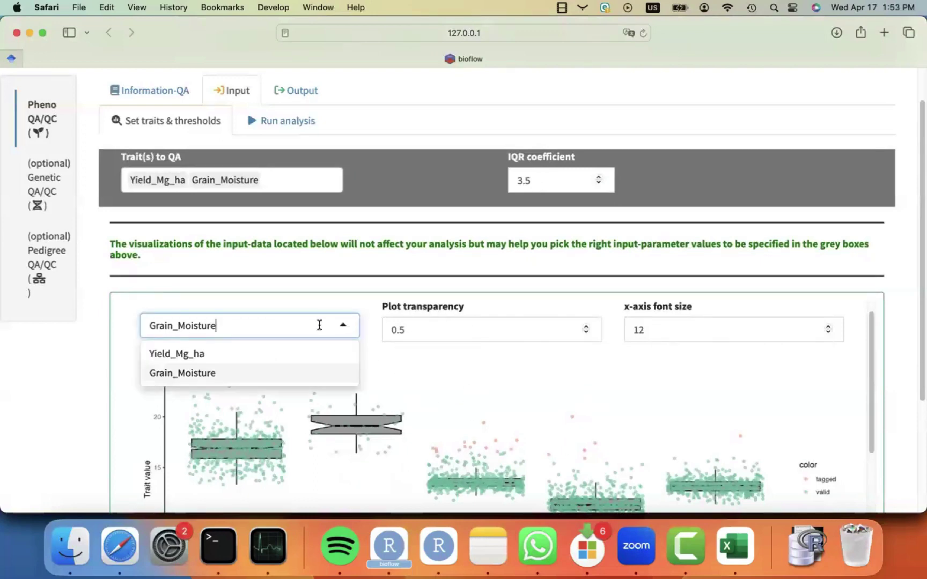
{"action": "left_click", "coordinate": [278, 354]}
{"action": "scroll", "coordinate": [420, 439], "scroll_direction": "down", "scroll_amount": 1}
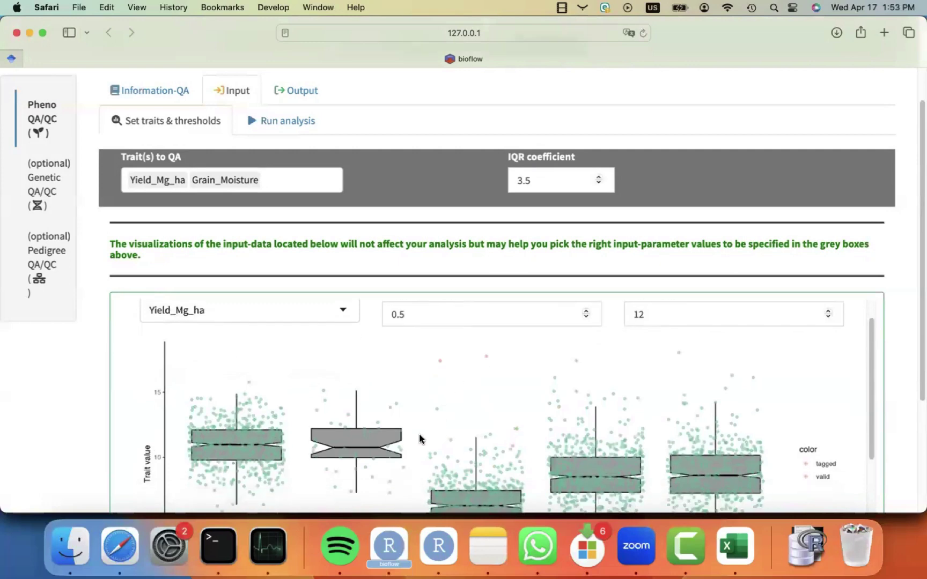
{"action": "scroll", "coordinate": [420, 438], "scroll_direction": "up", "scroll_amount": 2}
{"action": "scroll", "coordinate": [397, 269], "scroll_direction": "up", "scroll_amount": 2}
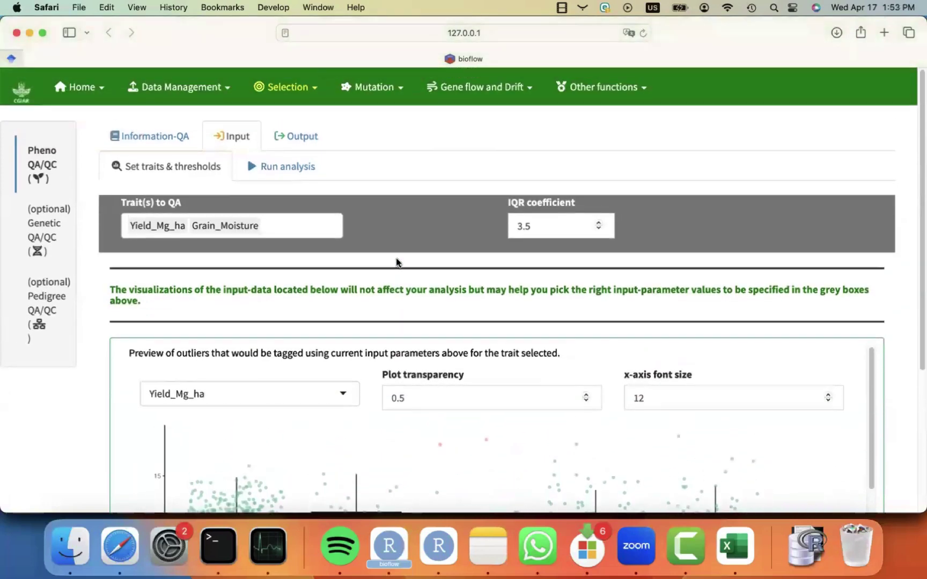
Run the outlier tagging for Yield_Mg_ha and Grain_Moisture
{"action": "left_click", "coordinate": [287, 175]}
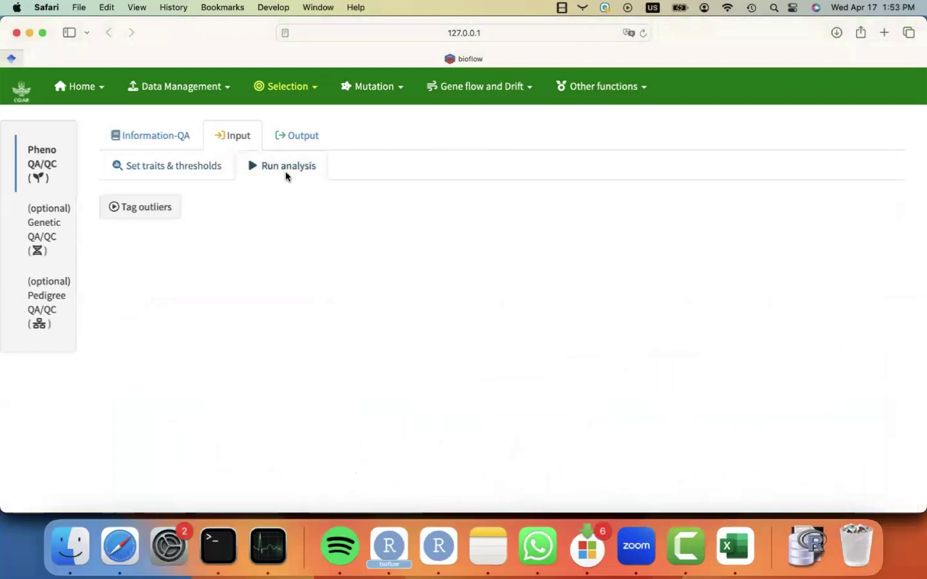
{"action": "left_click", "coordinate": [149, 211]}
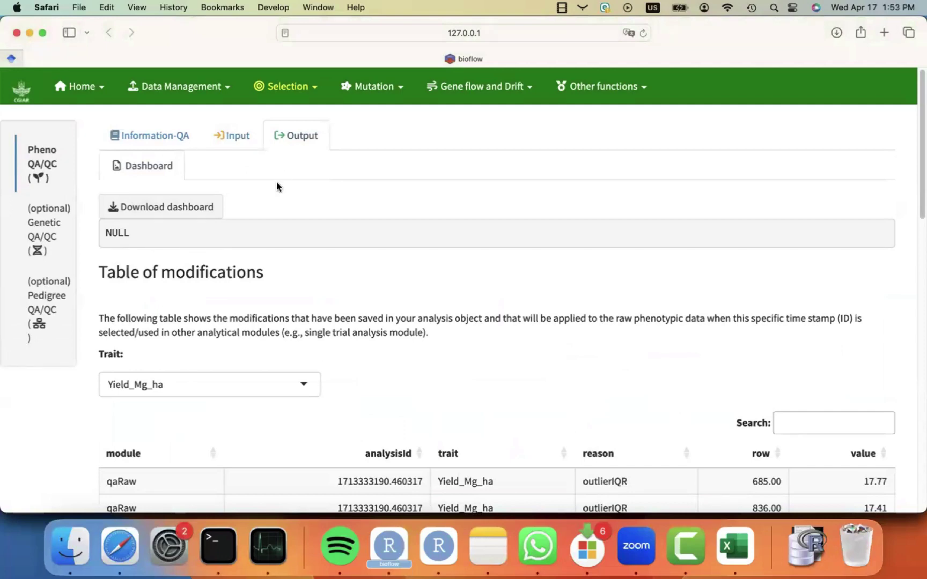
{"action": "scroll", "coordinate": [274, 261], "scroll_direction": "down", "scroll_amount": 5}
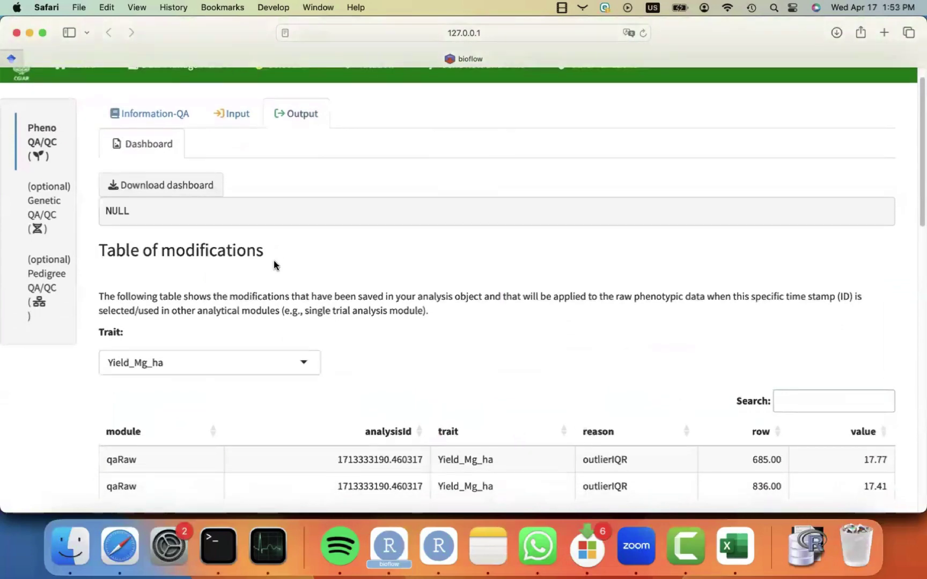
{"action": "scroll", "coordinate": [274, 262], "scroll_direction": "down", "scroll_amount": 2}
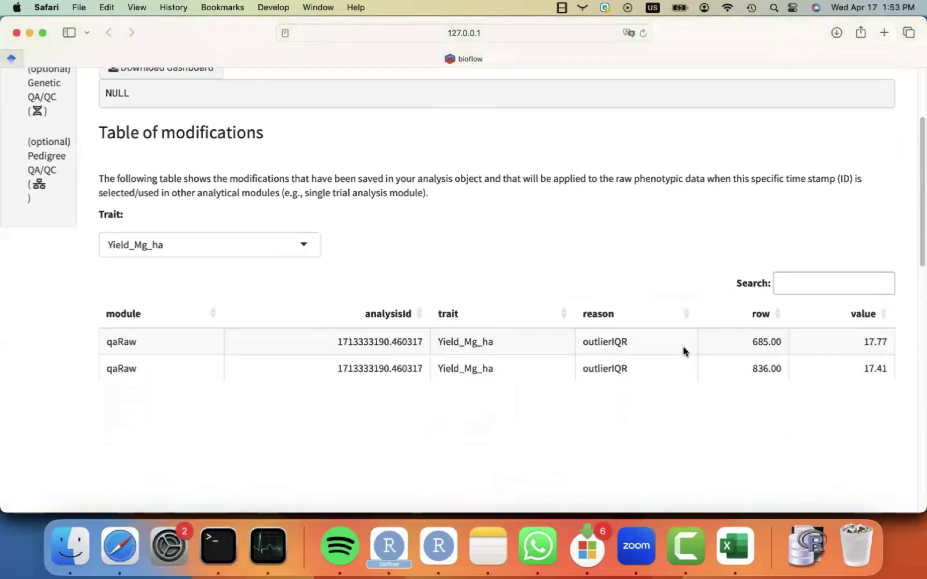
{"action": "scroll", "coordinate": [513, 377], "scroll_direction": "down", "scroll_amount": 2}
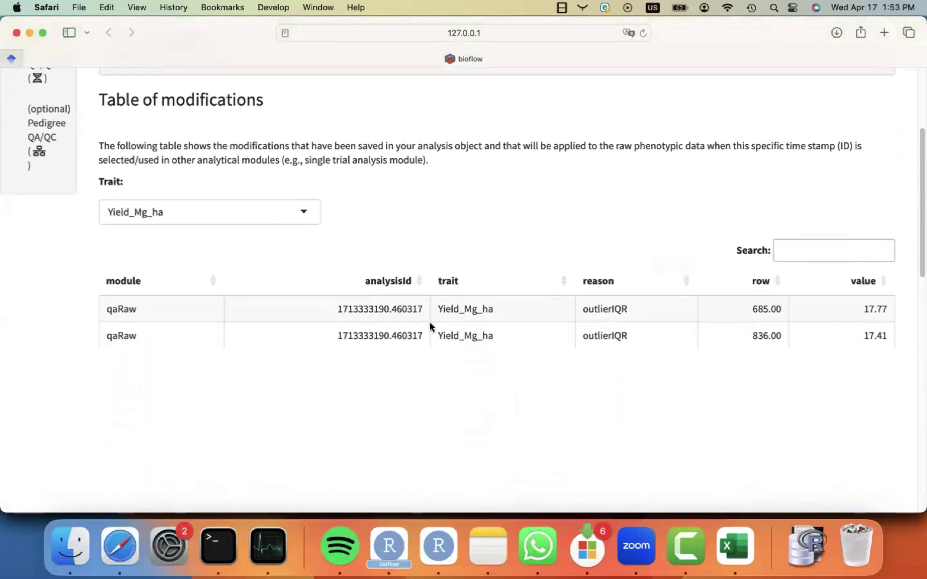
Show the 26 Grain_Moisture outlierIQR modifications and review the tagged-versus-valid boxplot
{"action": "left_click", "coordinate": [302, 211]}
{"action": "left_click", "coordinate": [254, 258]}
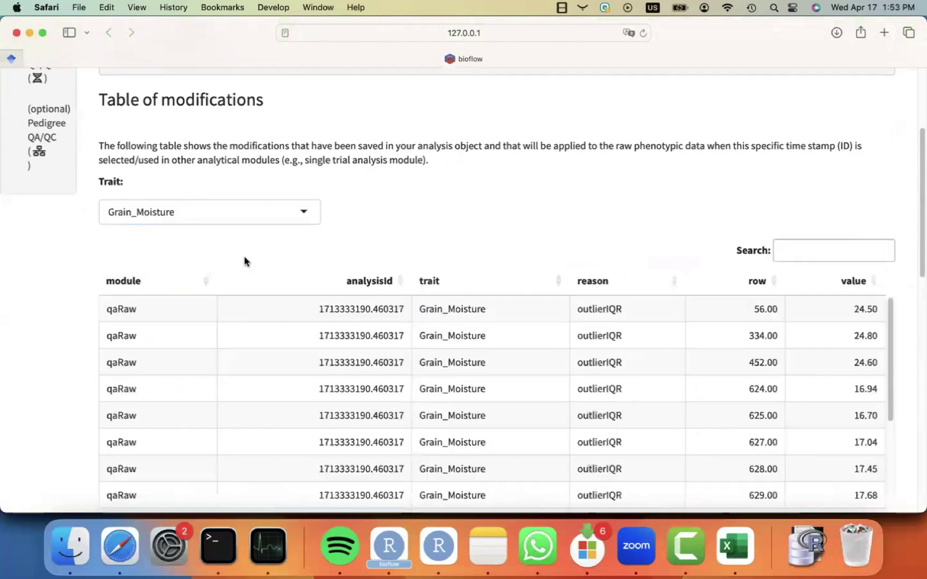
{"action": "scroll", "coordinate": [285, 329], "scroll_direction": "down", "scroll_amount": 3}
{"action": "scroll", "coordinate": [285, 321], "scroll_direction": "up", "scroll_amount": 3}
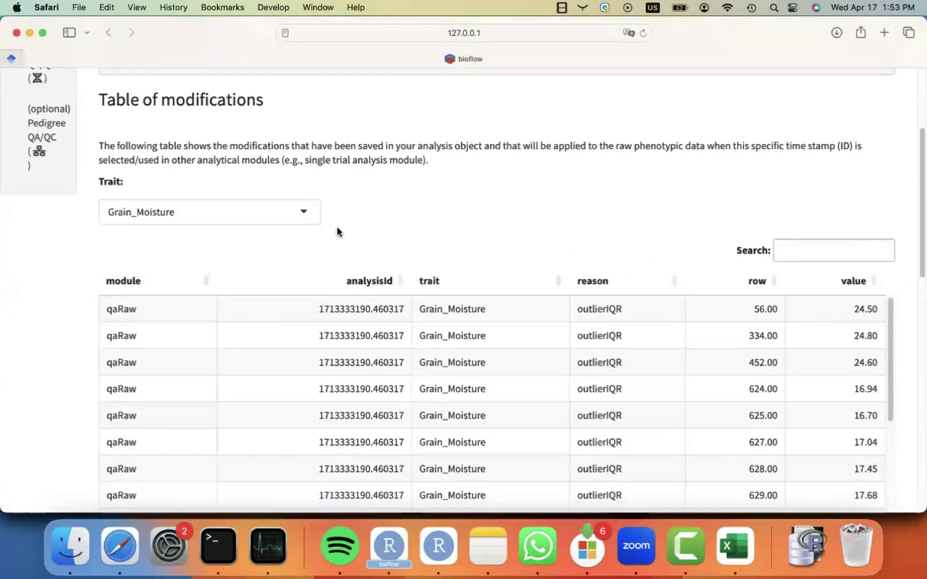
{"action": "scroll", "coordinate": [68, 368], "scroll_direction": "down", "scroll_amount": 10}
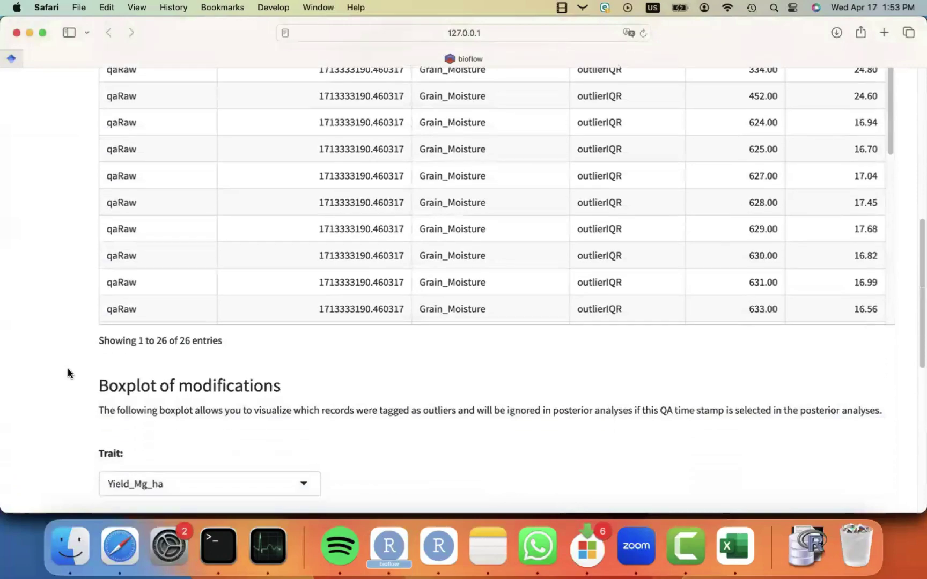
{"action": "scroll", "coordinate": [67, 369], "scroll_direction": "up", "scroll_amount": 2}
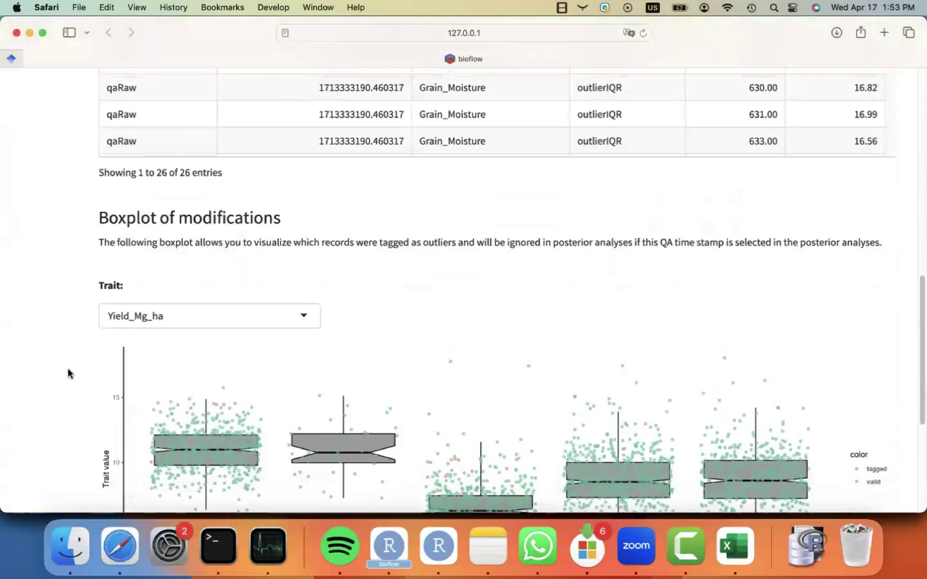
{"action": "scroll", "coordinate": [67, 368], "scroll_direction": "down", "scroll_amount": 5}
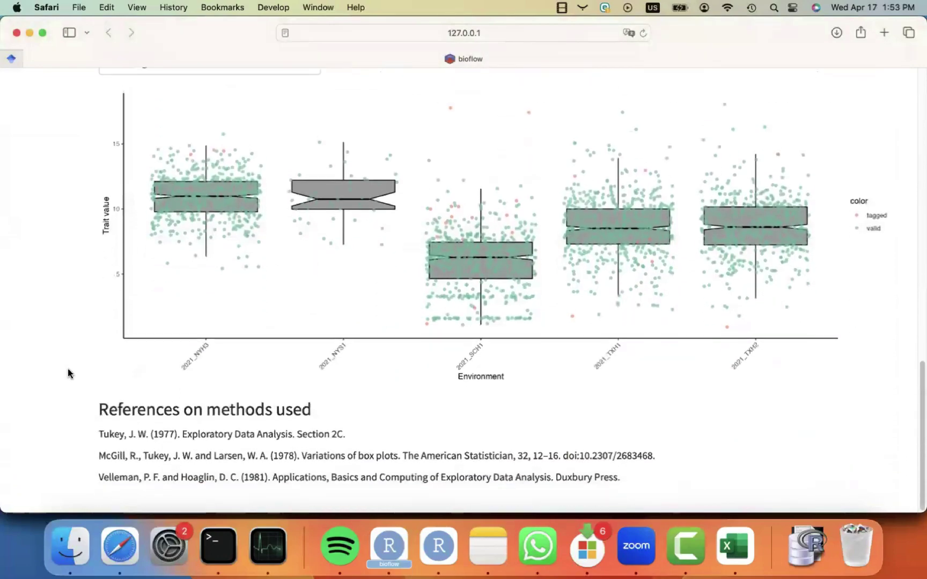
{"action": "scroll", "coordinate": [67, 369], "scroll_direction": "up", "scroll_amount": 6}
{"action": "scroll", "coordinate": [67, 368], "scroll_direction": "up", "scroll_amount": 15}
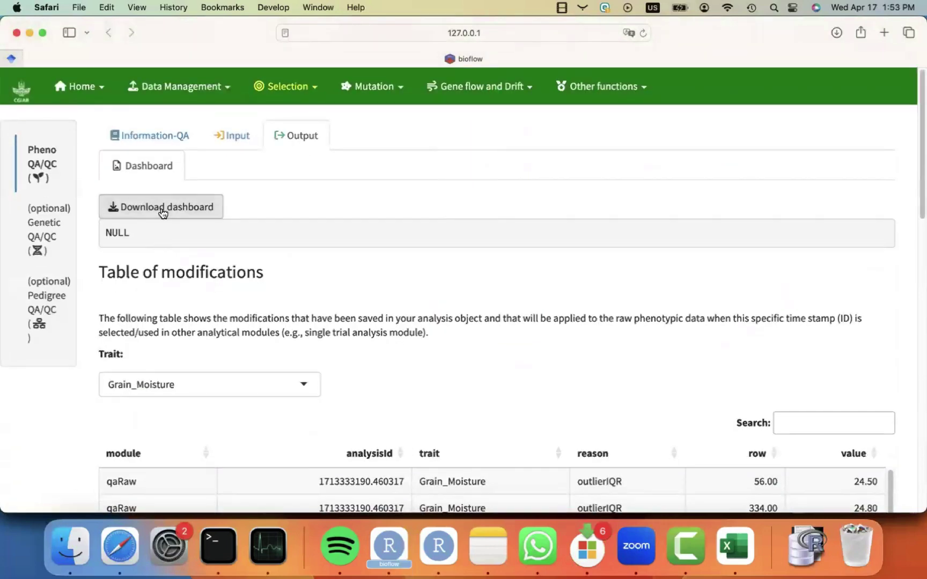
Download the dashboard as an HTML report and open my-report-14.html
{"action": "left_click", "coordinate": [161, 210]}
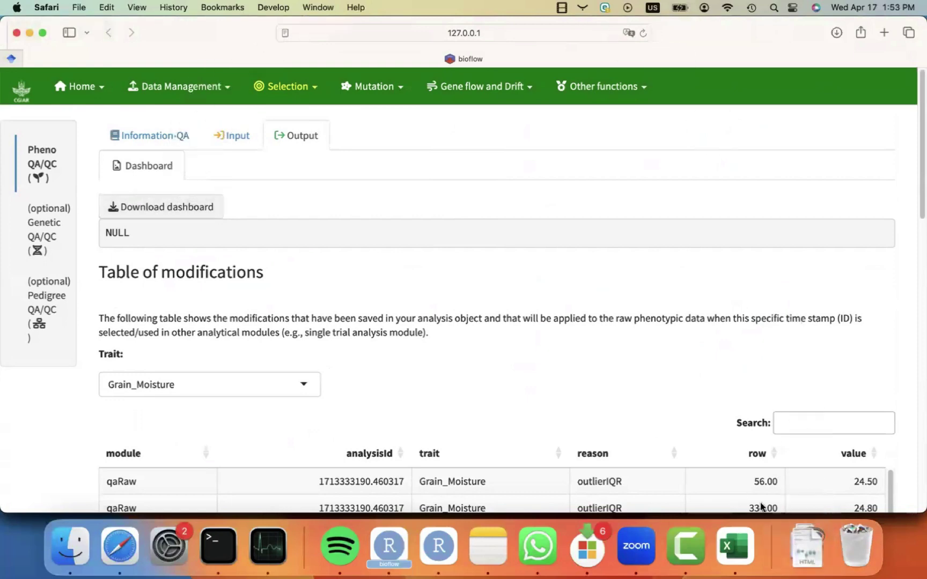
{"action": "left_click", "coordinate": [804, 540]}
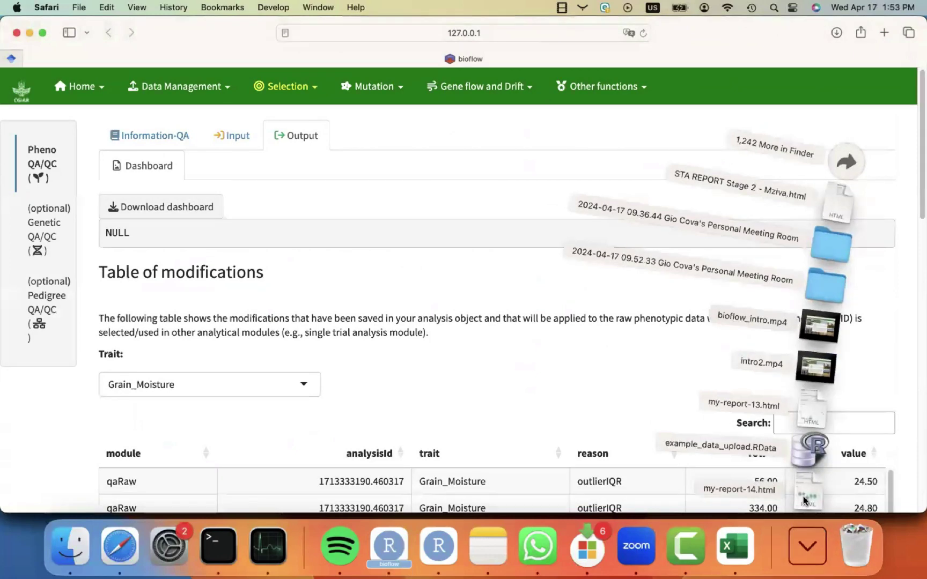
{"action": "left_click", "coordinate": [804, 500]}
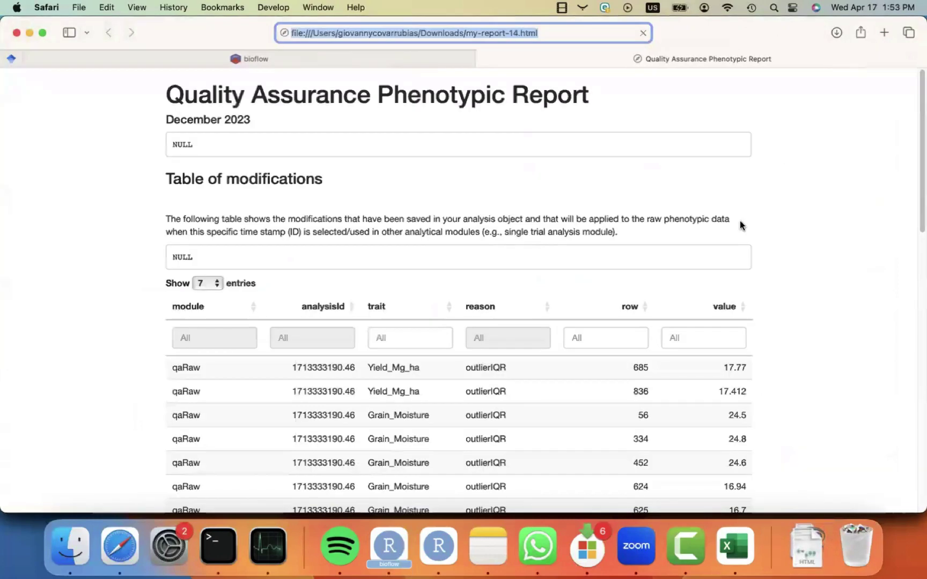
View the report's Grain_Moisture boxplot of tagged versus valid records
{"action": "scroll", "coordinate": [123, 349], "scroll_direction": "down", "scroll_amount": 5}
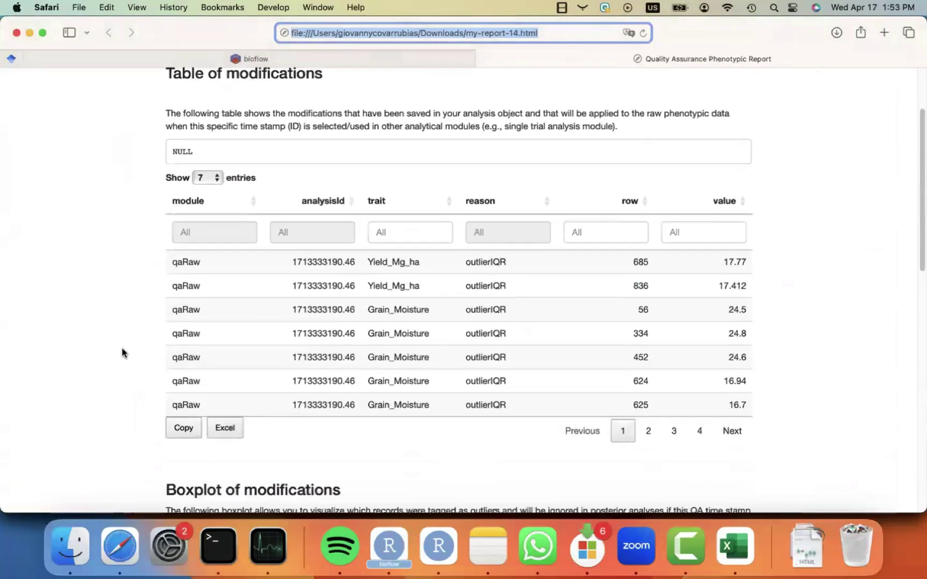
{"action": "scroll", "coordinate": [122, 352], "scroll_direction": "down", "scroll_amount": 8}
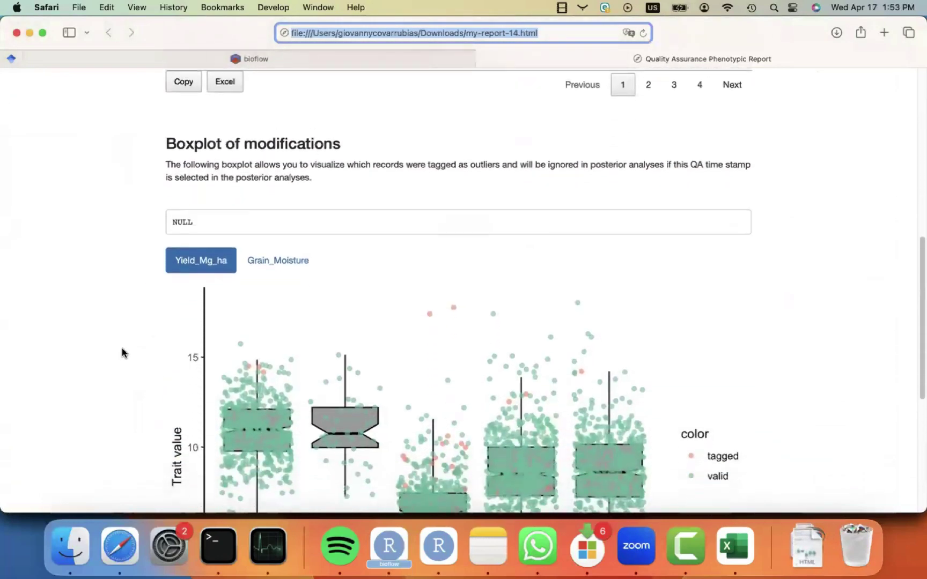
{"action": "left_click", "coordinate": [275, 239]}
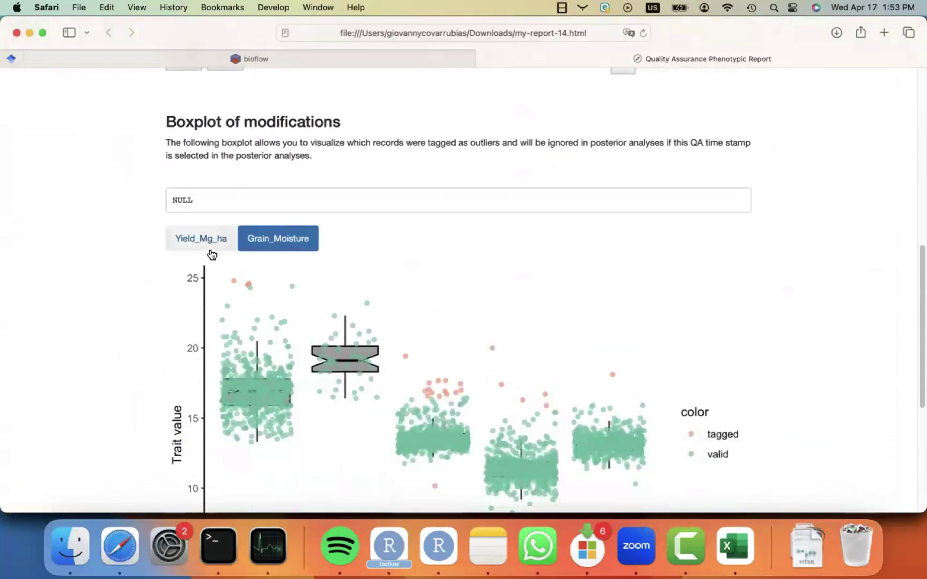
{"action": "scroll", "coordinate": [117, 281], "scroll_direction": "down", "scroll_amount": 7}
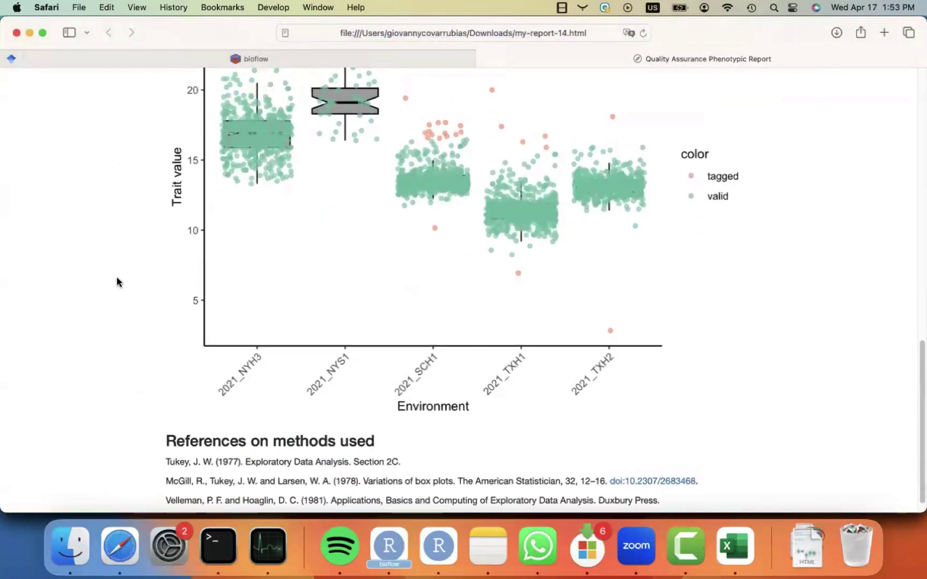
{"action": "scroll", "coordinate": [117, 281], "scroll_direction": "up", "scroll_amount": 8}
{"action": "scroll", "coordinate": [117, 282], "scroll_direction": "up", "scroll_amount": 10}
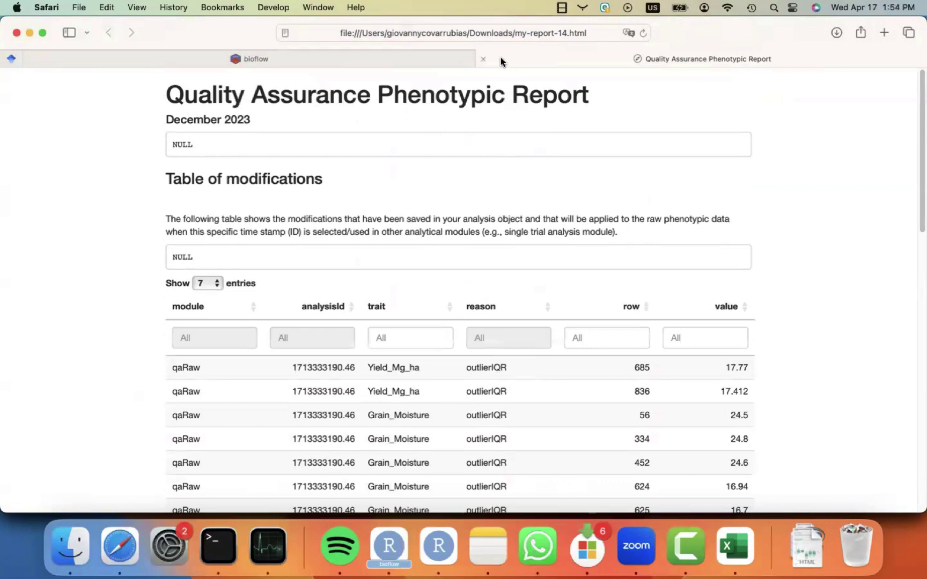
{"action": "left_click", "coordinate": [484, 59]}
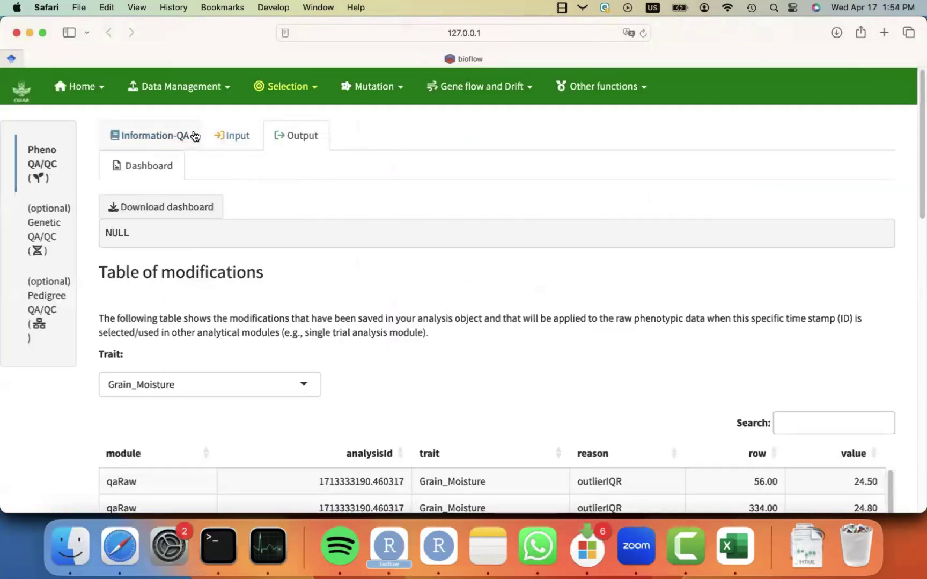
{"action": "left_click", "coordinate": [228, 135]}
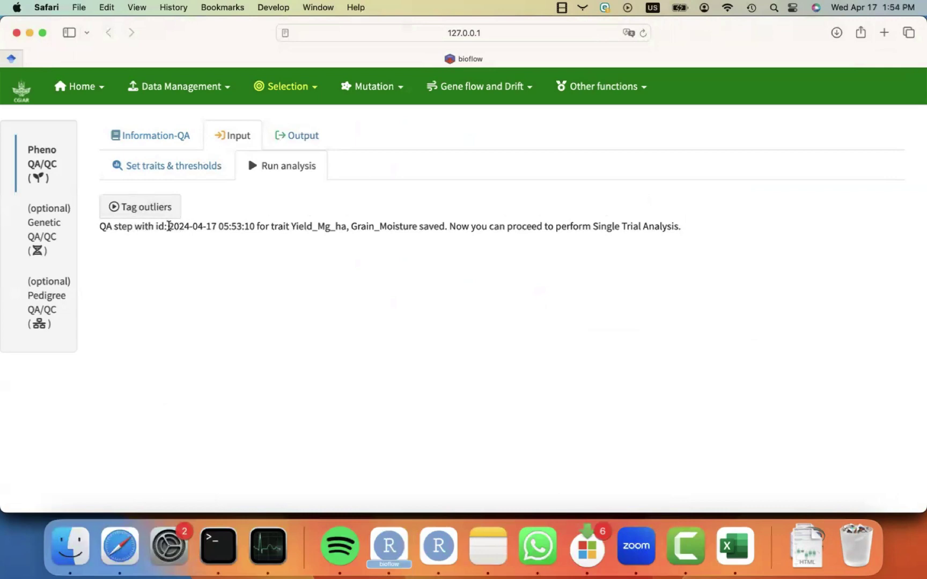
{"action": "left_click_drag", "start_coordinate": [171, 225], "coordinate": [255, 227]}
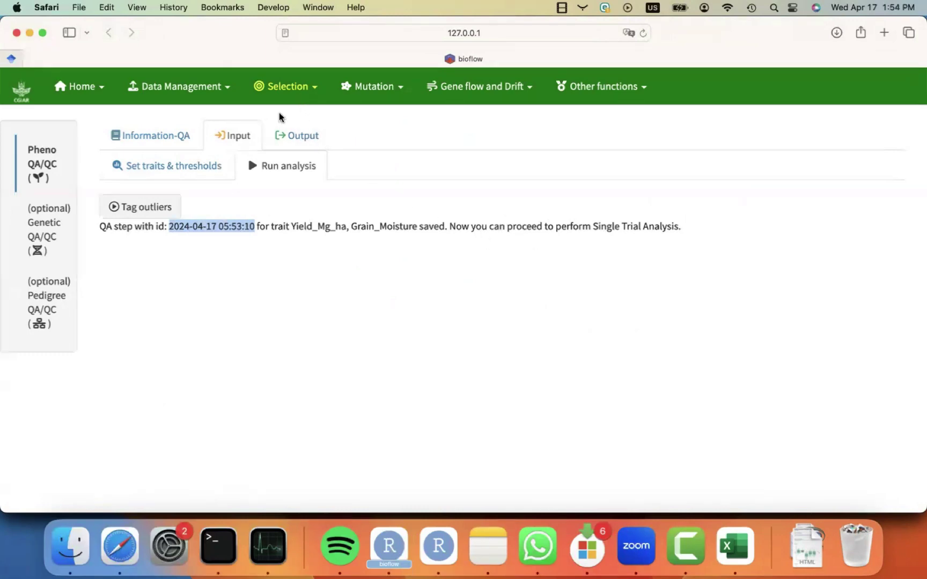
View the outlier detection information page, then the Genetic QA/QC module, then About us contact details
{"action": "left_click", "coordinate": [163, 138]}
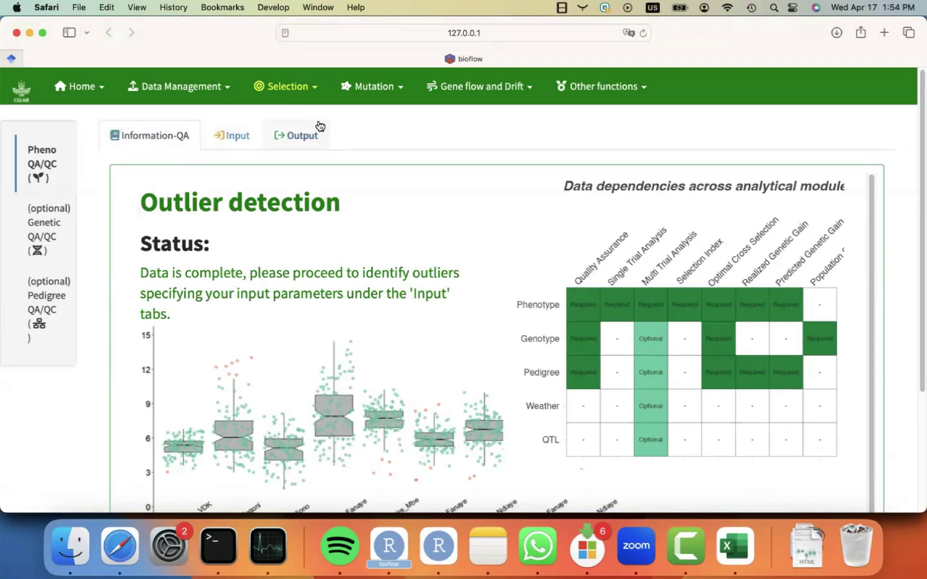
{"action": "left_click", "coordinate": [95, 215]}
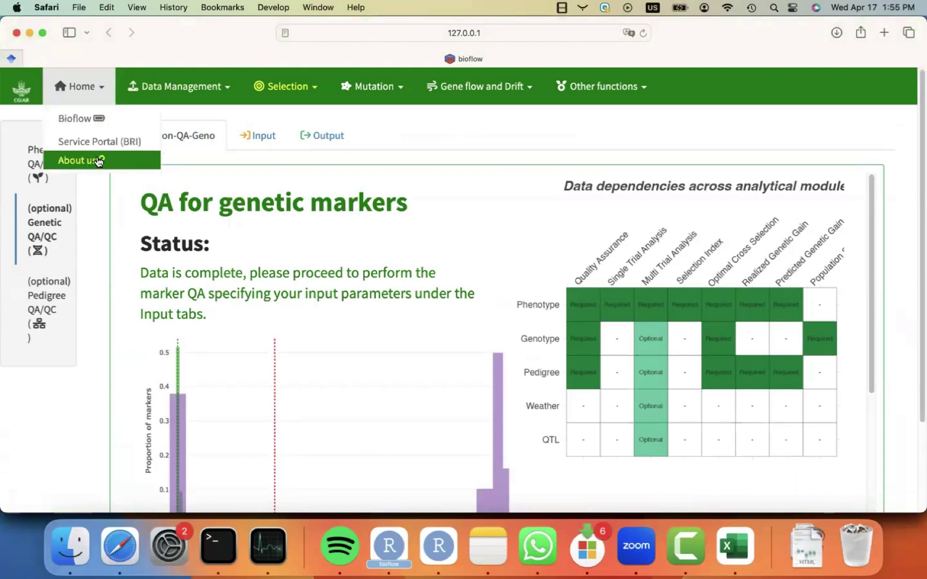
{"action": "left_click", "coordinate": [97, 161]}
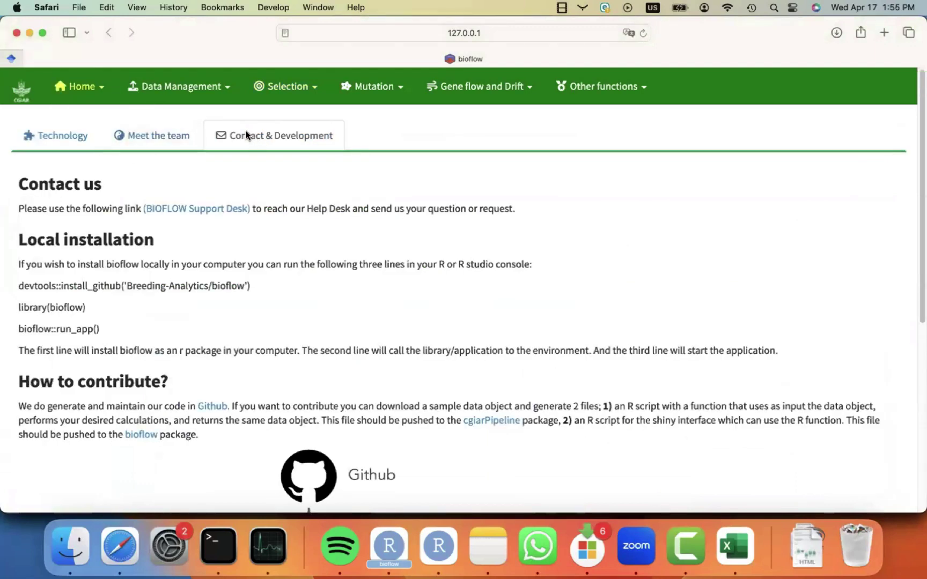